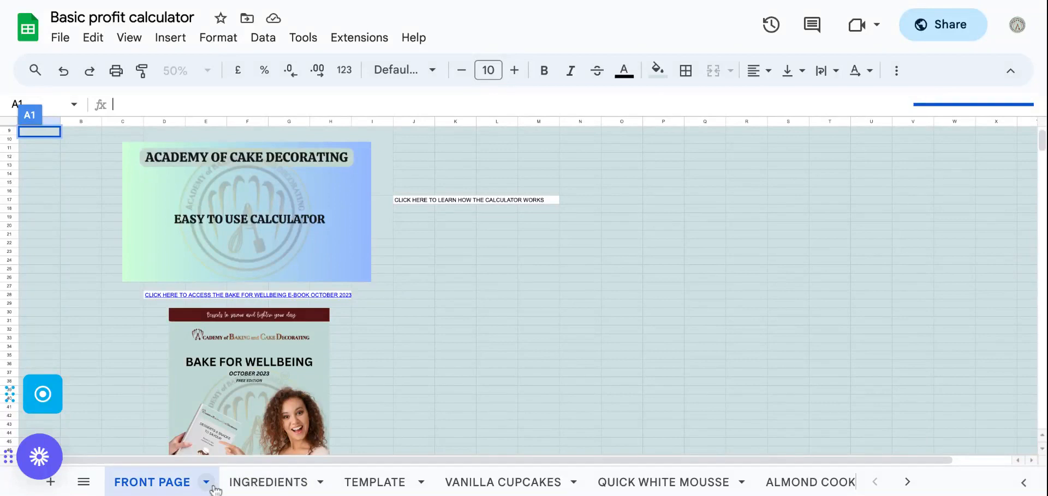
Browse the list of all sheets in the workbook to see which recipe sheets it contains
{"action": "left_click", "coordinate": [84, 483]}
{"action": "scroll", "coordinate": [131, 372], "scroll_direction": "down", "scroll_amount": 1}
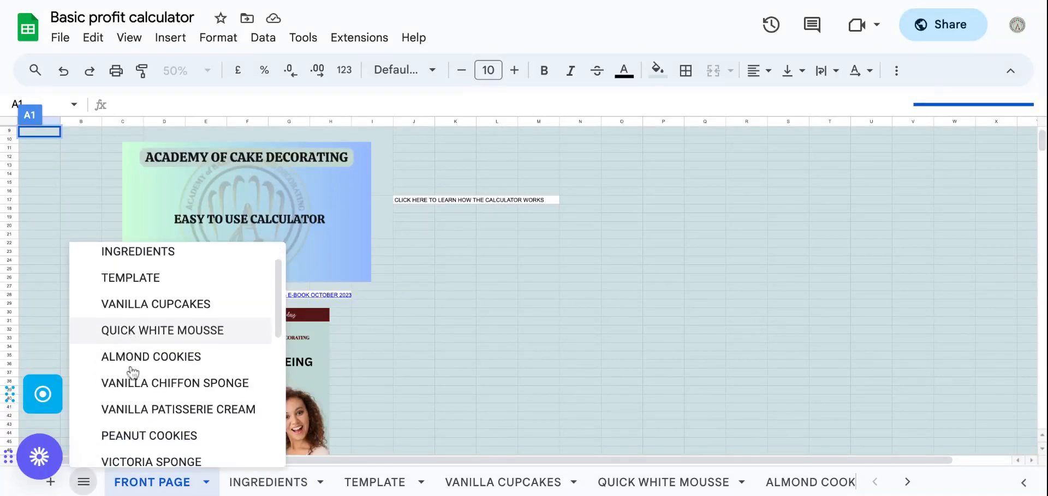
{"action": "scroll", "coordinate": [133, 373], "scroll_direction": "down", "scroll_amount": 8}
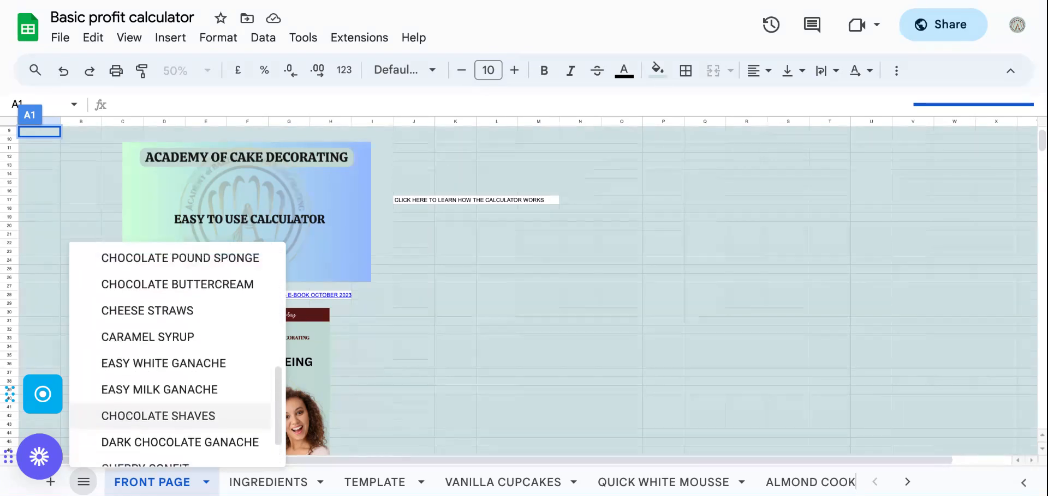
{"action": "scroll", "coordinate": [137, 382], "scroll_direction": "up", "scroll_amount": 10}
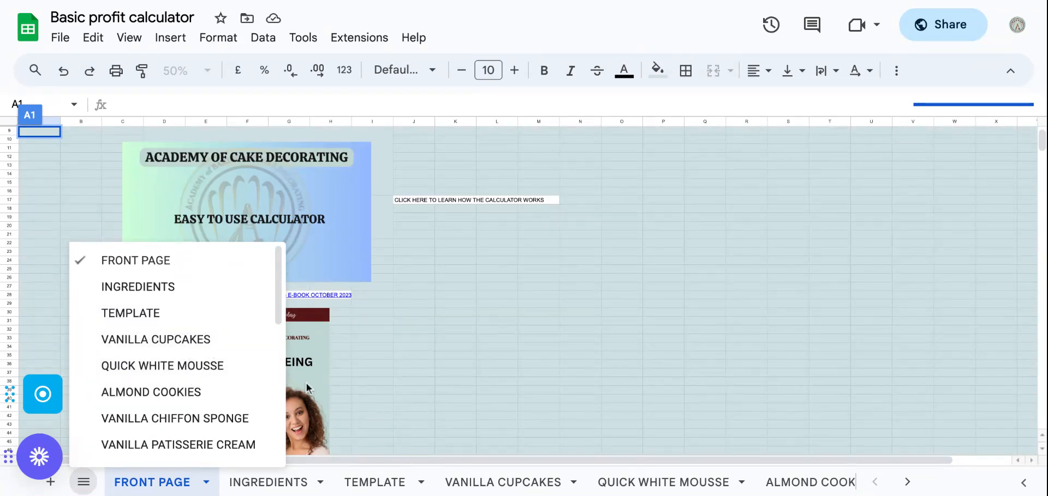
Open the INGREDIENTS sheet and look through its ingredient names, costs per unit and measuring units
{"action": "left_click", "coordinate": [279, 491]}
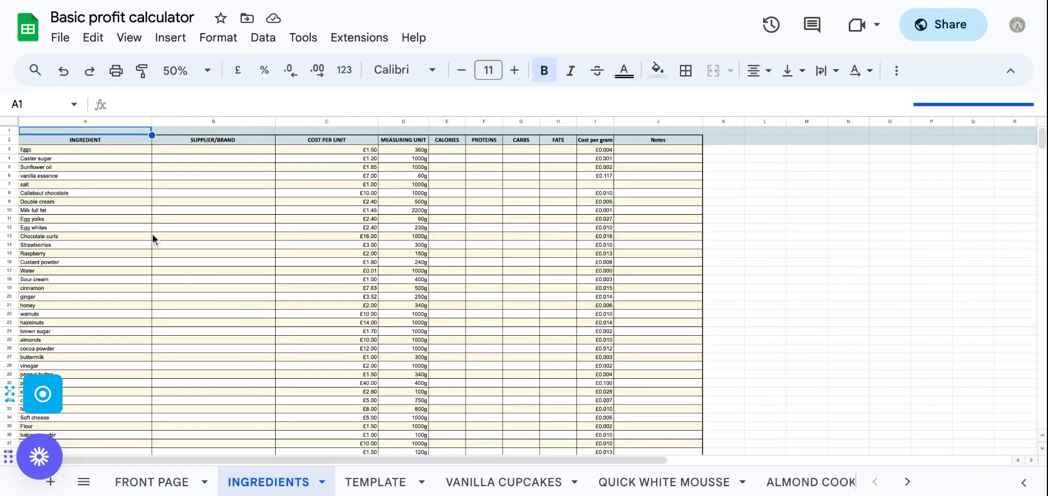
{"action": "scroll", "coordinate": [75, 350], "scroll_direction": "down", "scroll_amount": 8}
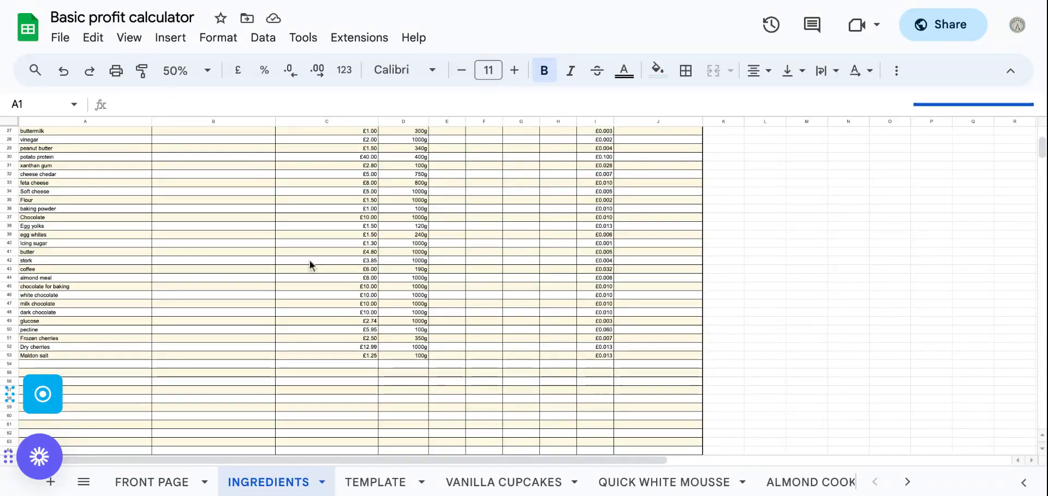
{"action": "scroll", "coordinate": [310, 266], "scroll_direction": "up", "scroll_amount": 10}
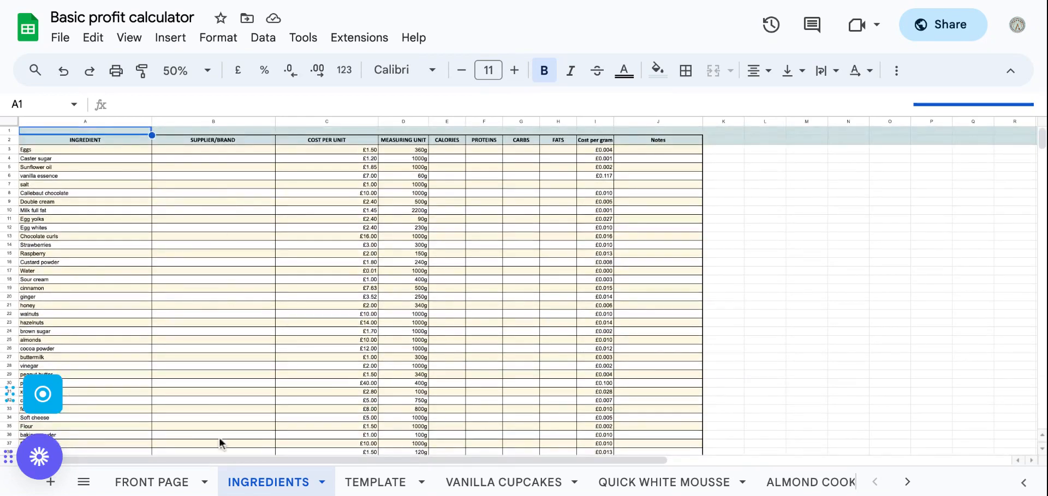
{"action": "left_click", "coordinate": [61, 38]}
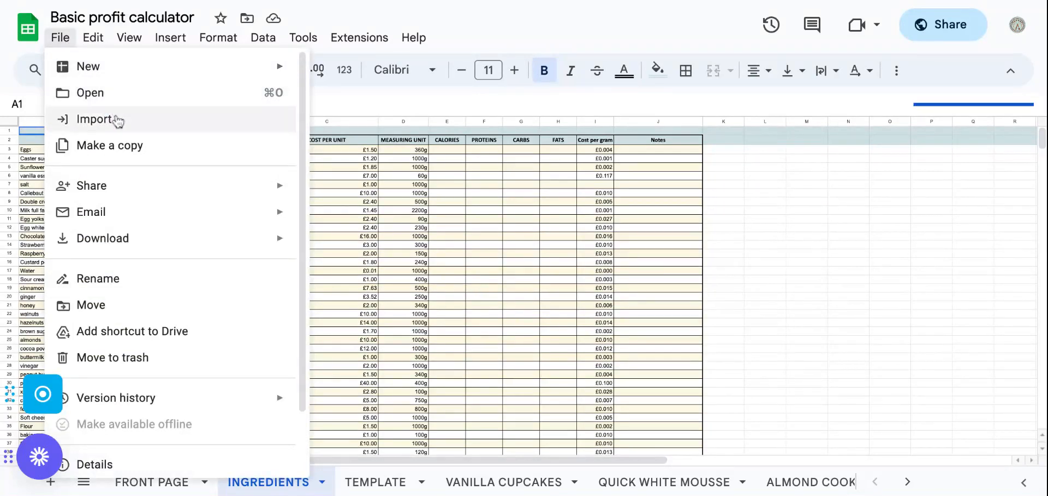
{"action": "left_click", "coordinate": [119, 152]}
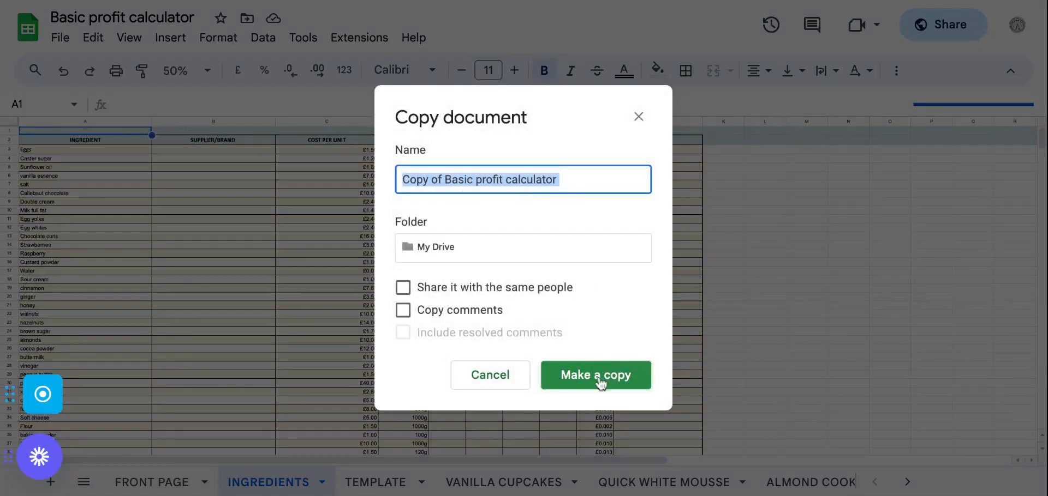
{"action": "left_click", "coordinate": [638, 117]}
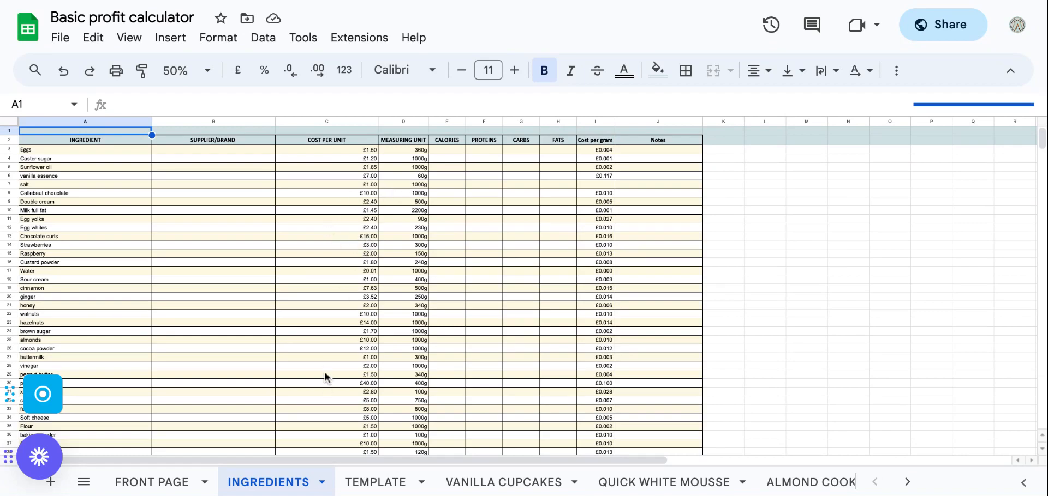
Add Walnuts in row 54 of the INGREDIENTS sheet, with a cost per unit of 10 and a measuring unit of 1000
{"action": "scroll", "coordinate": [377, 273], "scroll_direction": "down", "scroll_amount": 2}
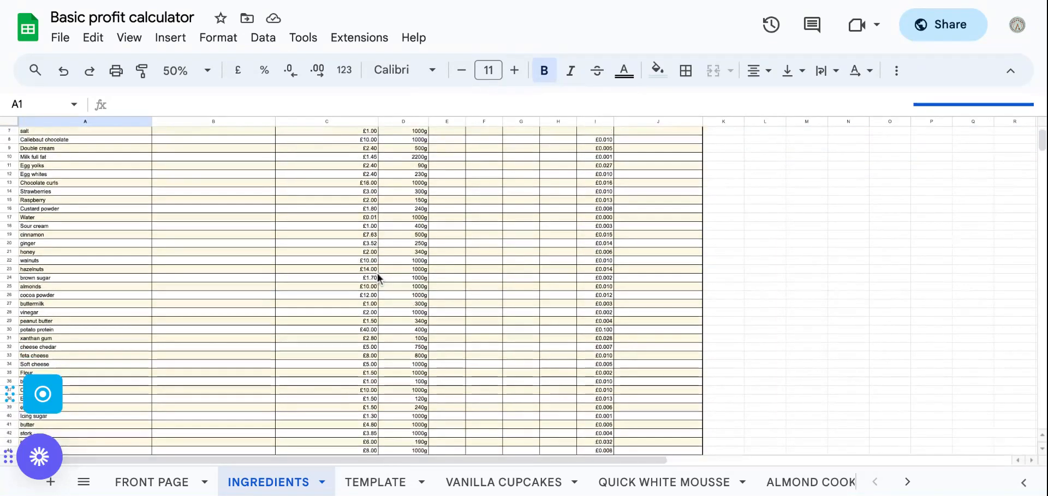
{"action": "scroll", "coordinate": [378, 275], "scroll_direction": "down", "scroll_amount": 5}
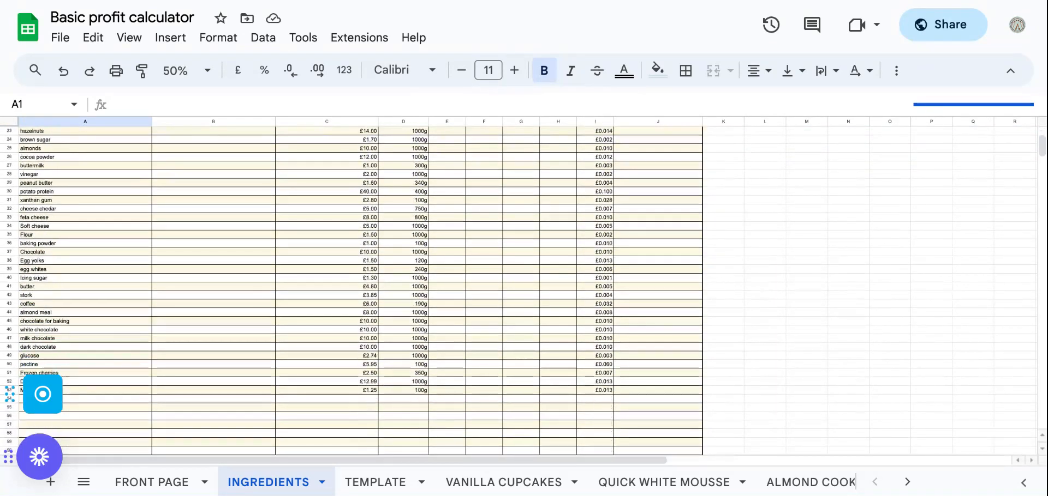
{"action": "scroll", "coordinate": [378, 274], "scroll_direction": "down", "scroll_amount": 3}
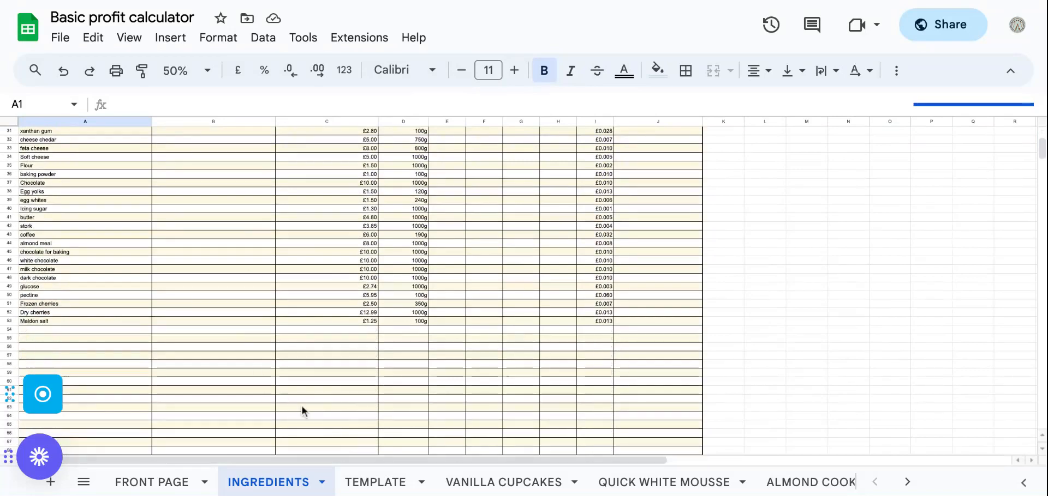
{"action": "double_click", "coordinate": [120, 329]}
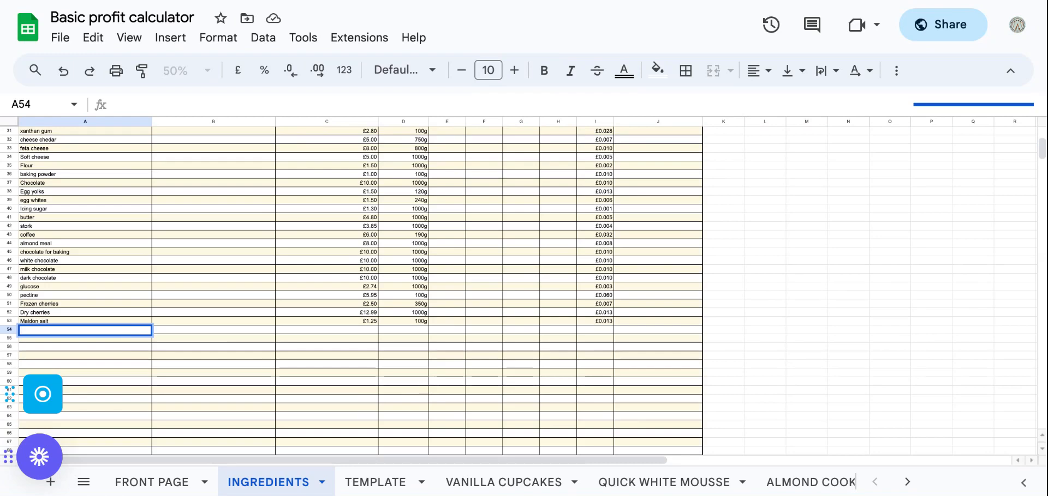
{"action": "type", "text": "W"}
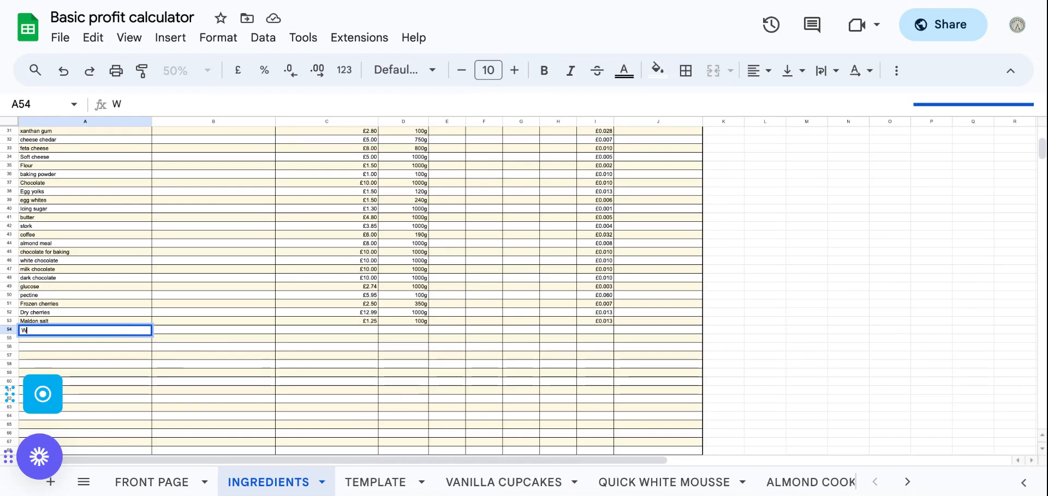
{"action": "type", "text": "alnuts"}
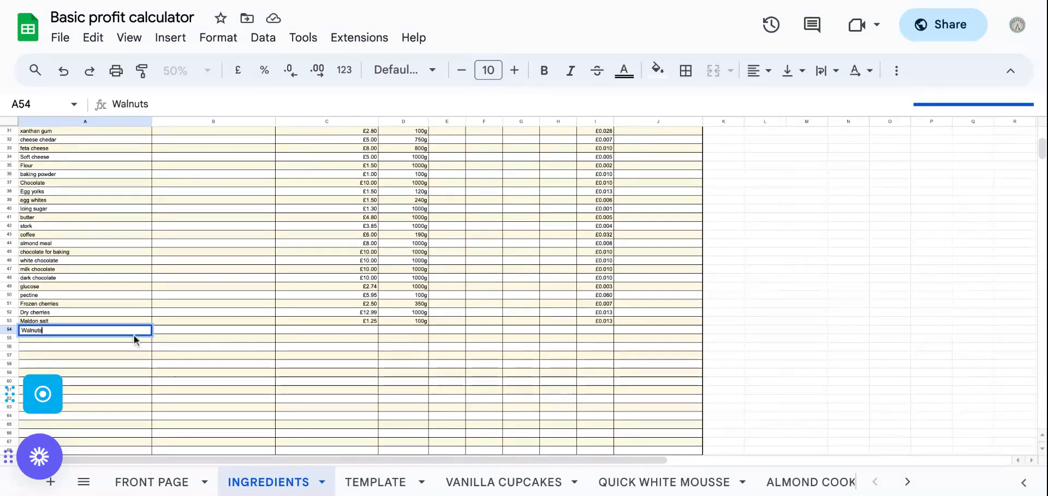
{"action": "double_click", "coordinate": [355, 331]}
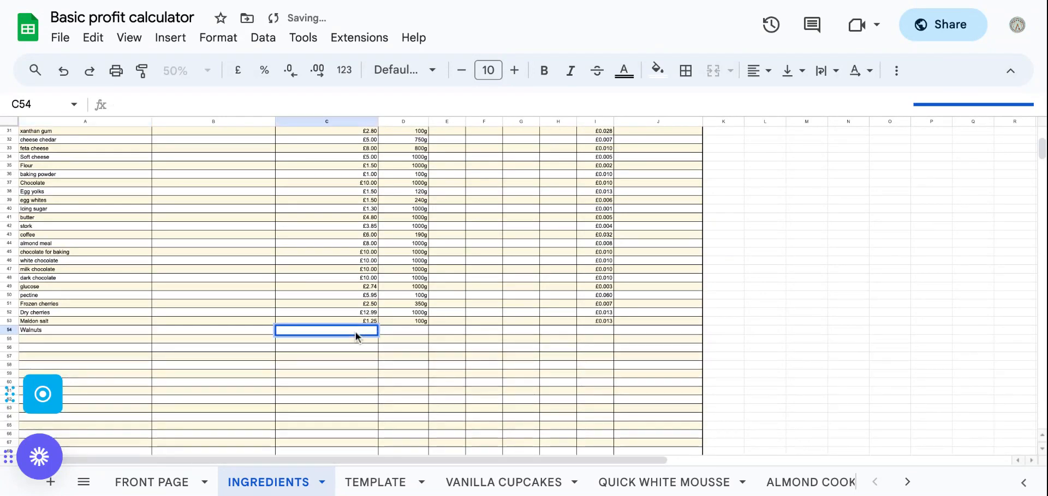
{"action": "type", "text": "10"}
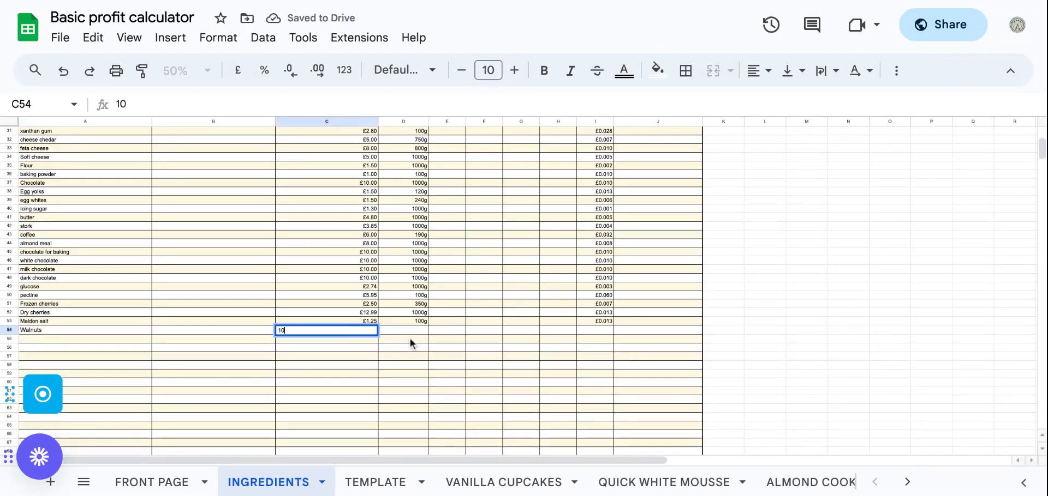
{"action": "double_click", "coordinate": [411, 333]}
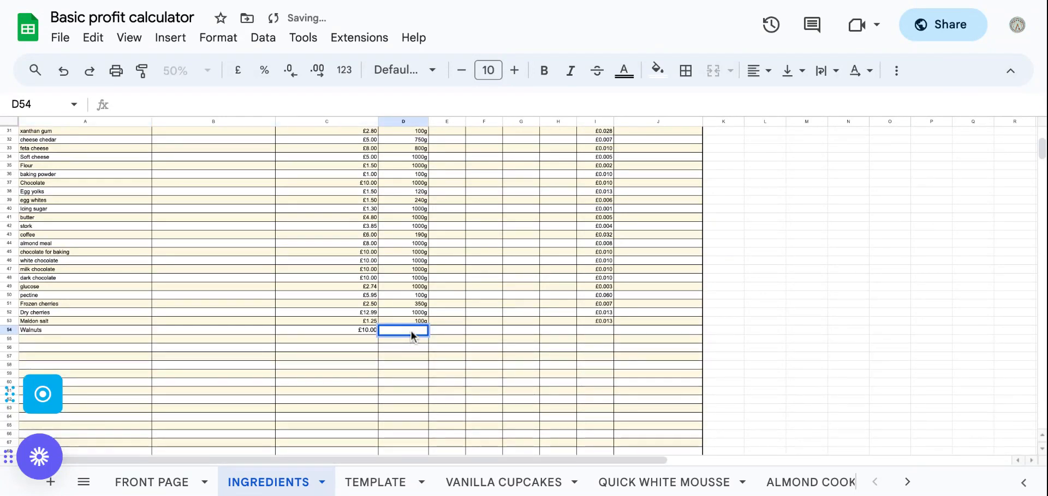
{"action": "type", "text": "1000"}
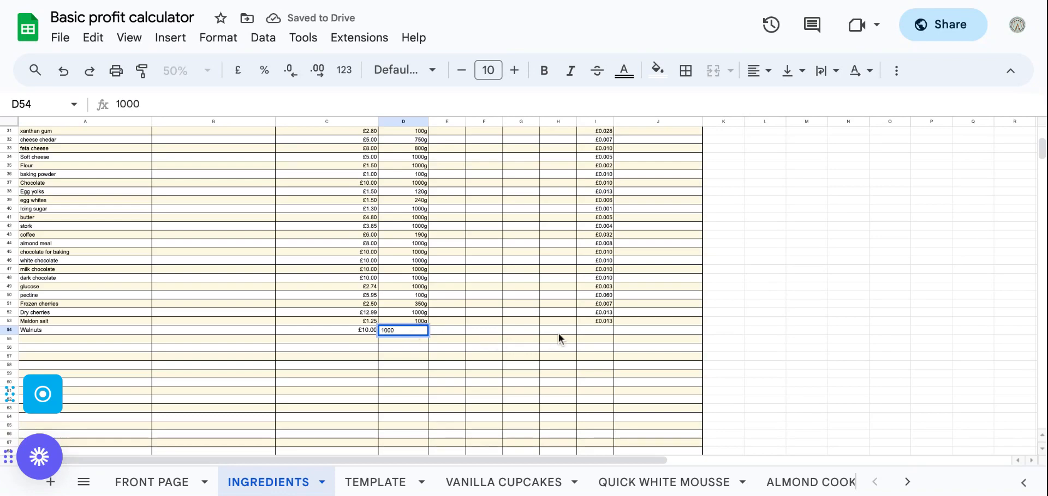
{"action": "left_click", "coordinate": [454, 347]}
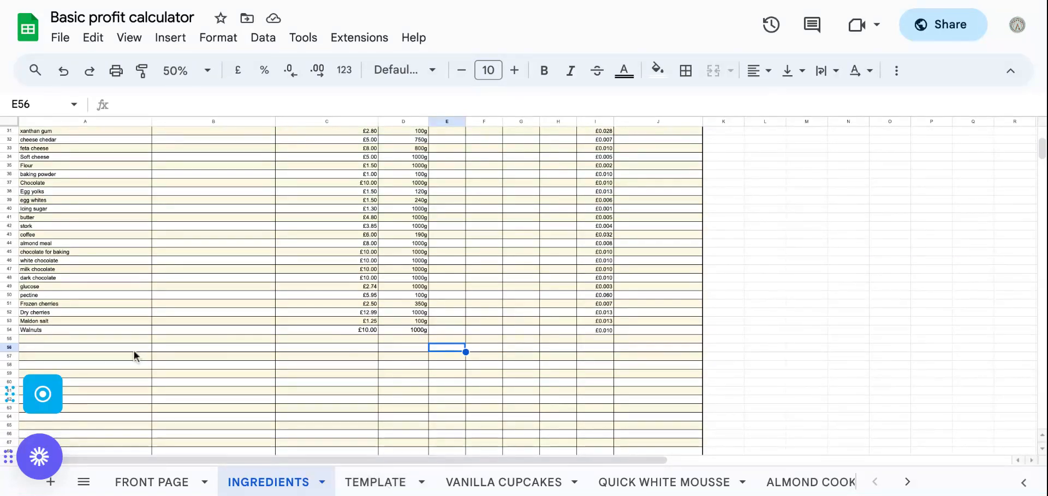
Duplicate the TEMPLATE sheet and rename the copy "walnut cookies"
{"action": "left_click", "coordinate": [387, 483]}
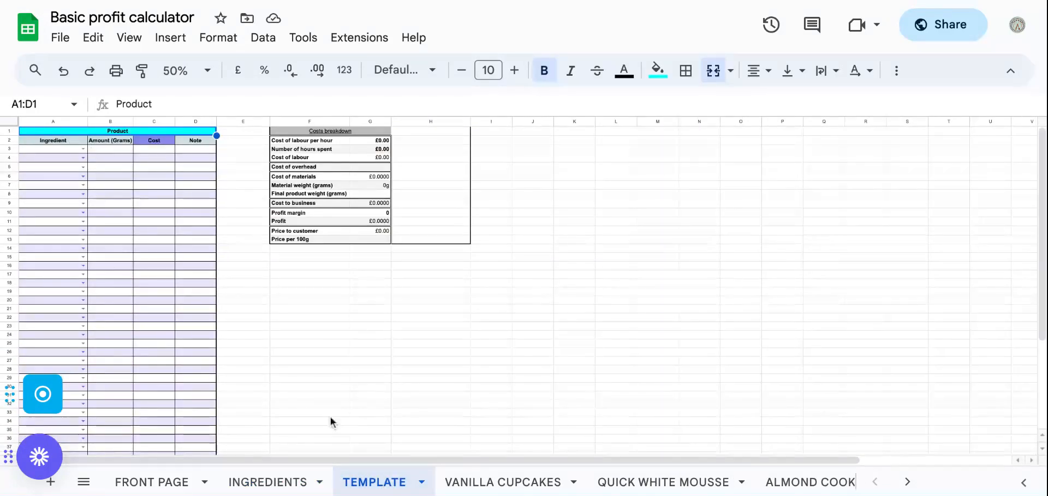
{"action": "left_click", "coordinate": [421, 482]}
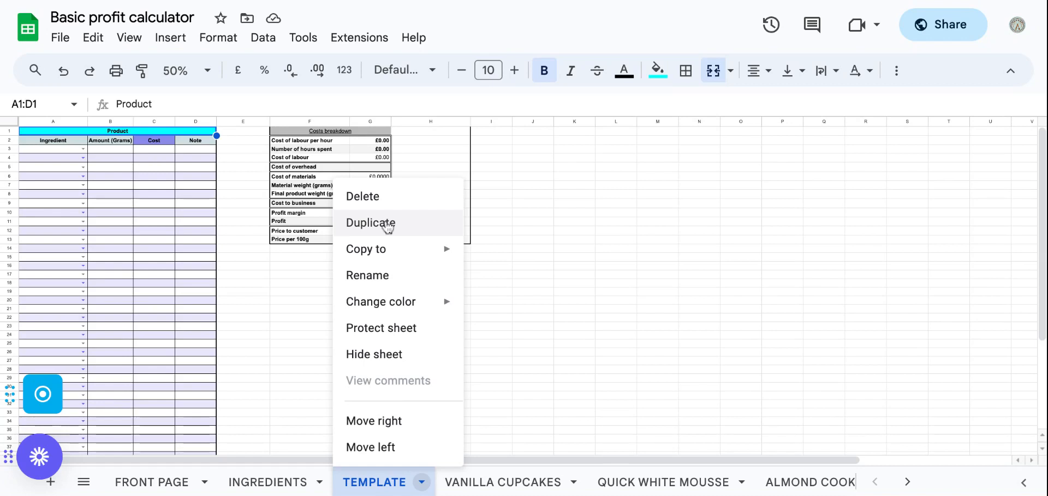
{"action": "left_click", "coordinate": [371, 223]}
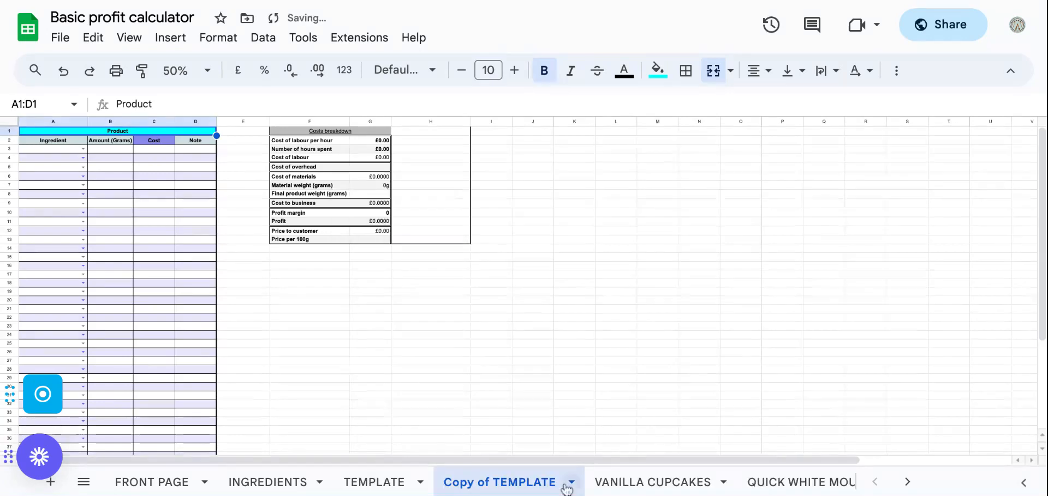
{"action": "left_click", "coordinate": [568, 485]}
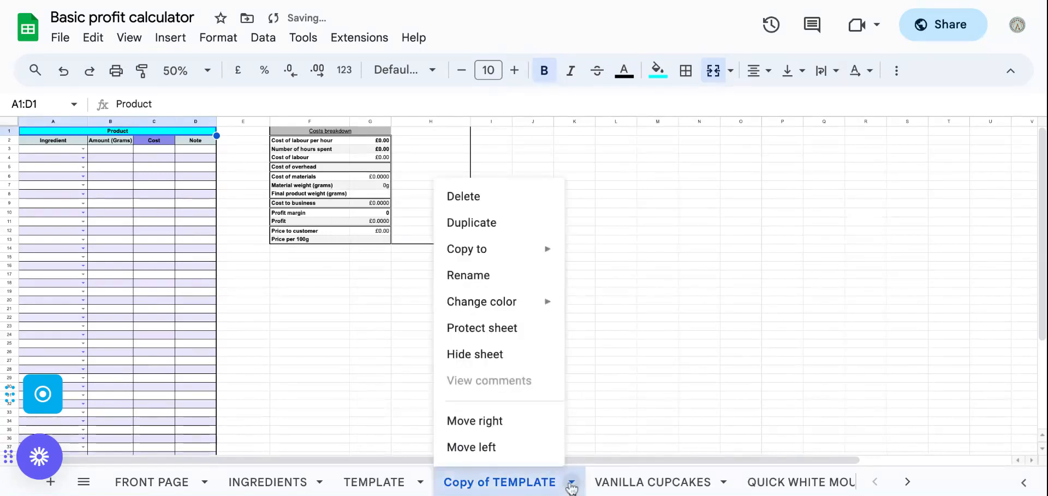
{"action": "left_click", "coordinate": [494, 275]}
{"action": "type", "text": "wa"}
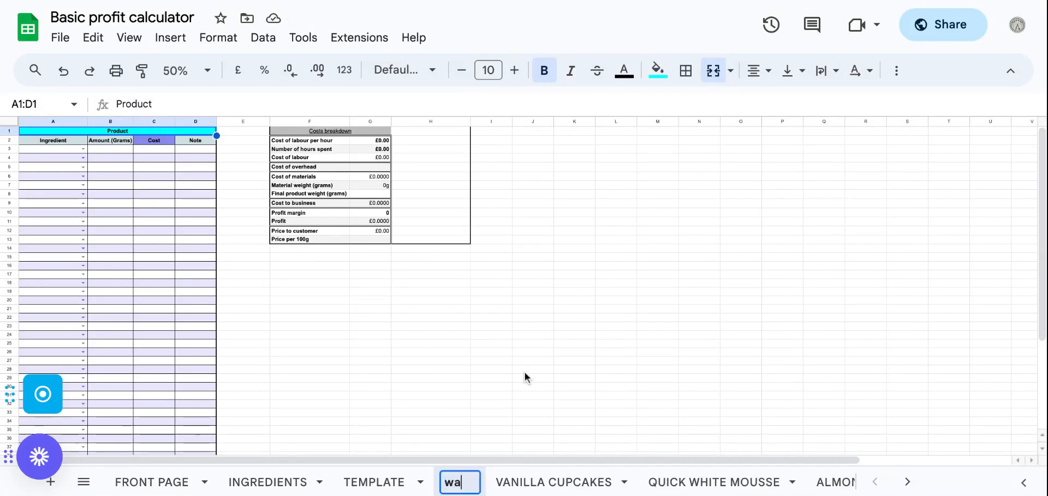
{"action": "type", "text": "lnut coo"}
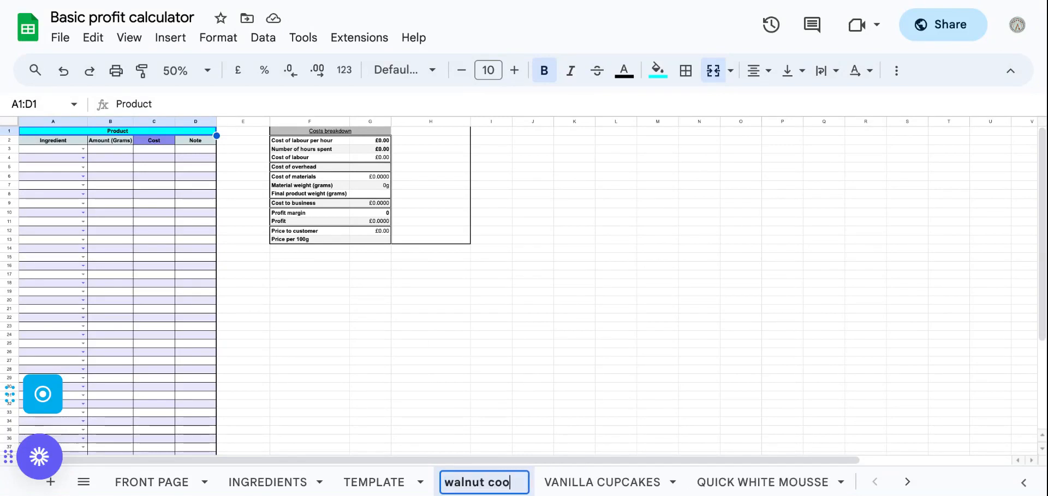
{"action": "type", "text": "kies"}
{"action": "left_click", "coordinate": [586, 379]}
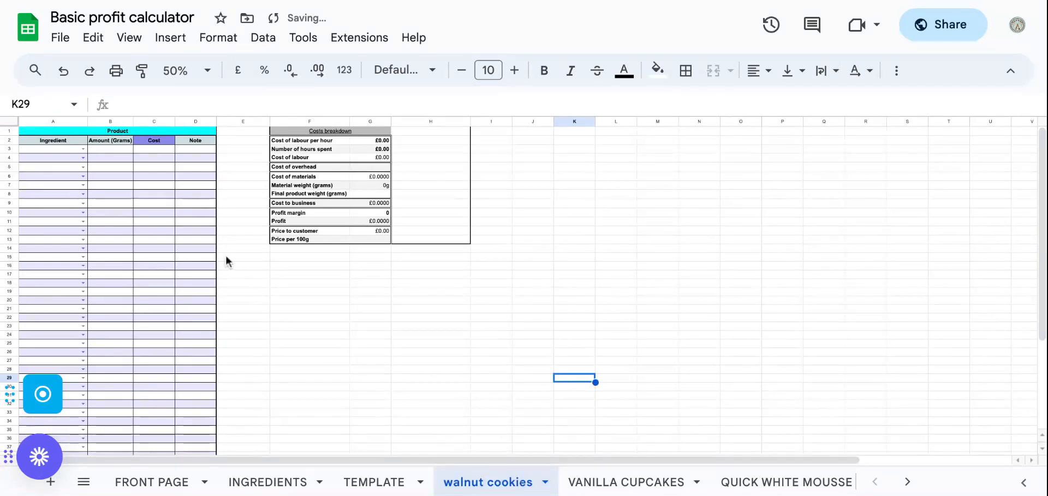
Replace the Product heading of the walnut cookies sheet with "Walnut cookie"
{"action": "left_click", "coordinate": [126, 132]}
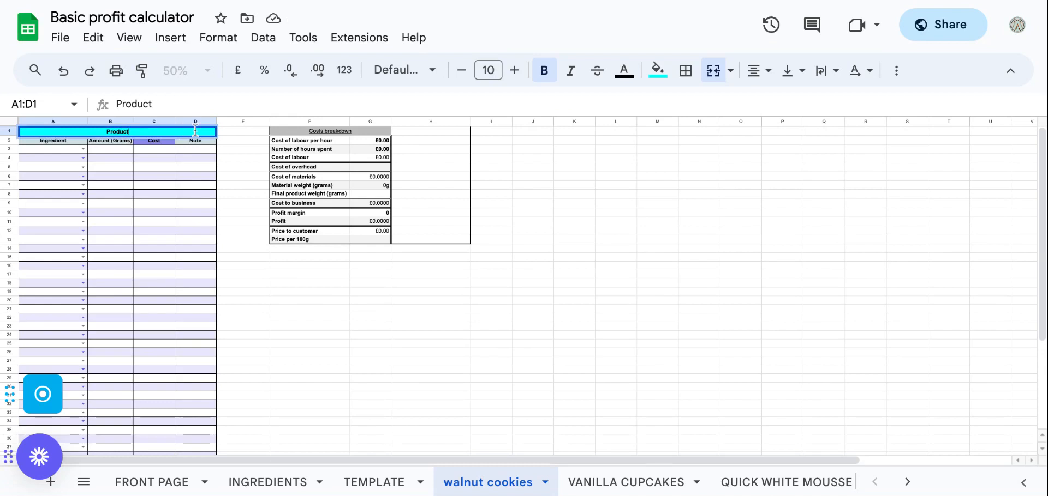
{"action": "key", "text": "BackSpace"}
{"action": "key", "text": "BackSpace"}
{"action": "key", "text": "BackSpace"}
{"action": "key", "text": "BackSpace"}
{"action": "key", "text": "BackSpace"}
{"action": "key", "text": "BackSpace"}
{"action": "key", "text": "BackSpace"}
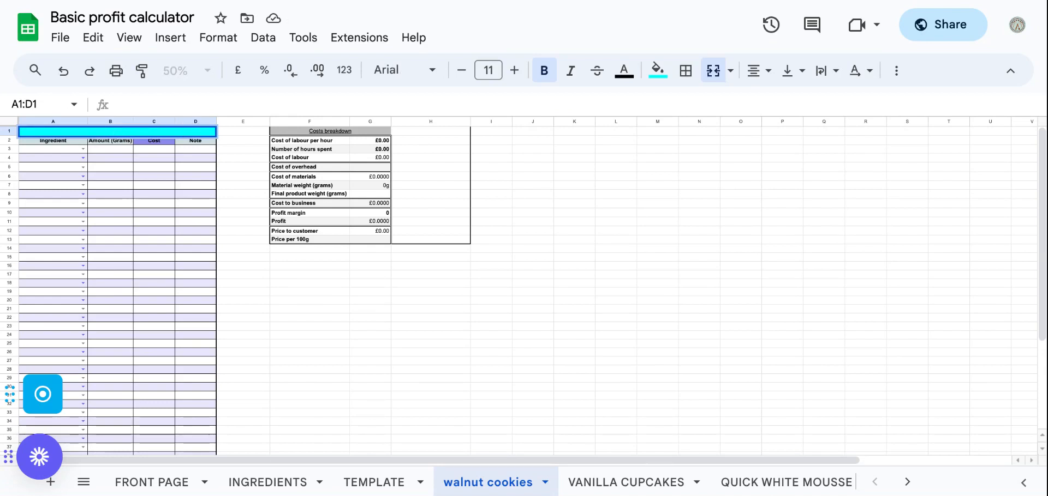
{"action": "type", "text": "Walnut cooie"}
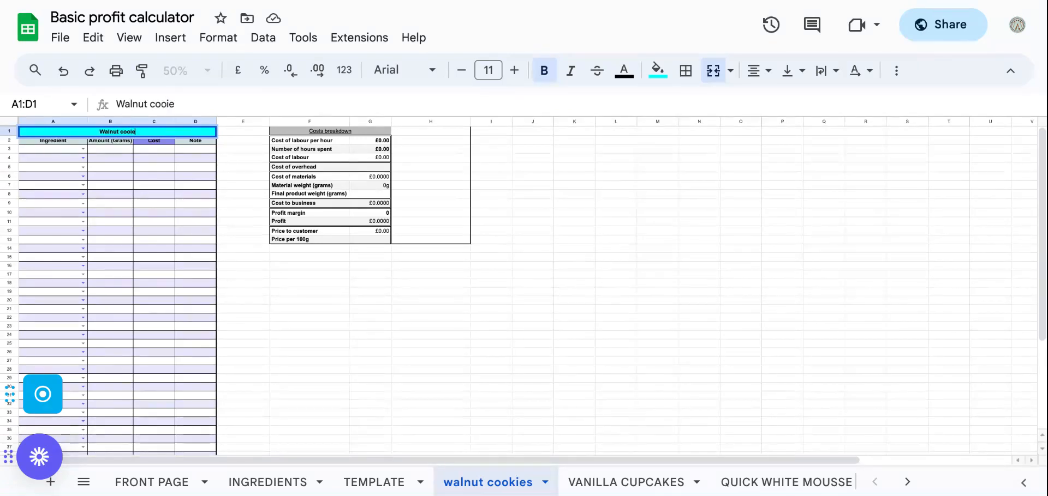
{"action": "key", "text": "BackSpace"}
{"action": "key", "text": "BackSpace"}
{"action": "type", "text": "kie"}
Choose walnuts as the first ingredient in row 3 of the walnut cookies sheet and set its amount to 100 grams
{"action": "left_click", "coordinate": [66, 149]}
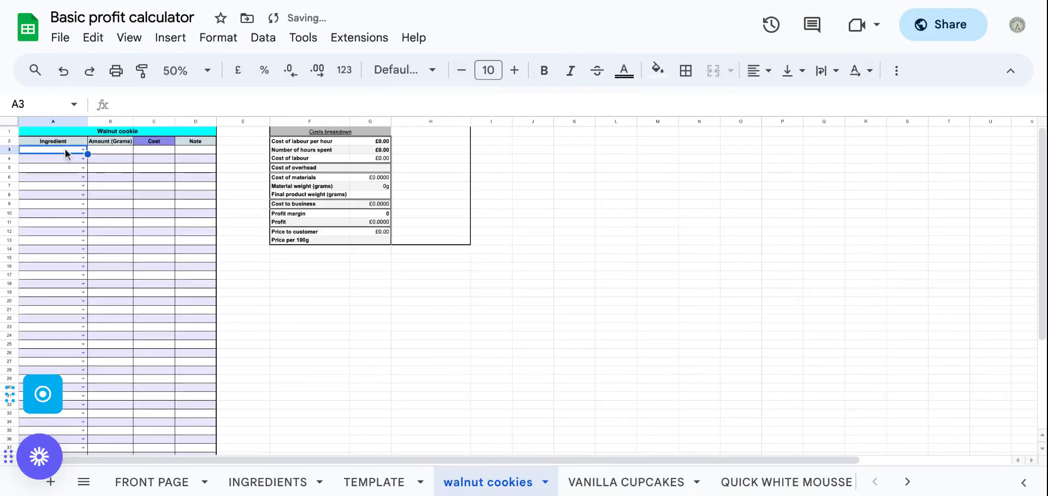
{"action": "left_click", "coordinate": [81, 151]}
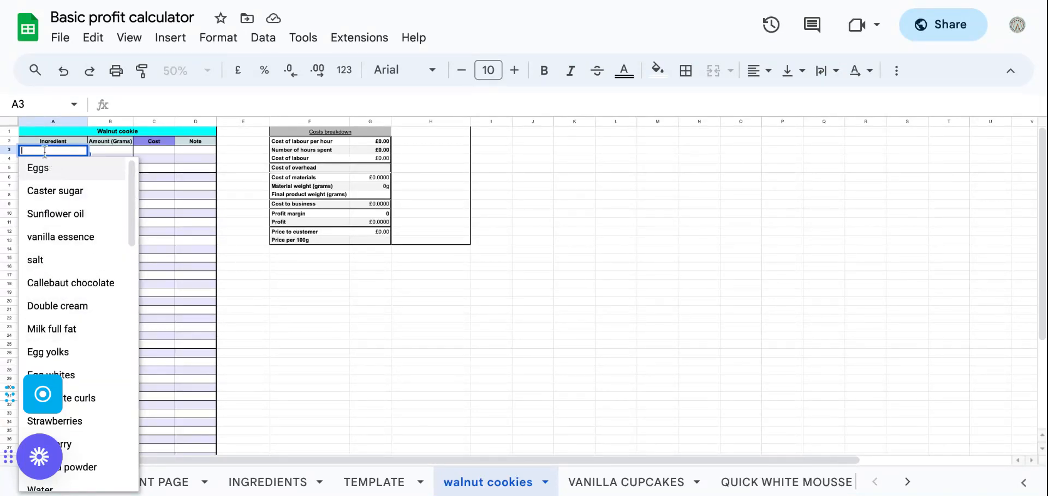
{"action": "type", "text": "wa"}
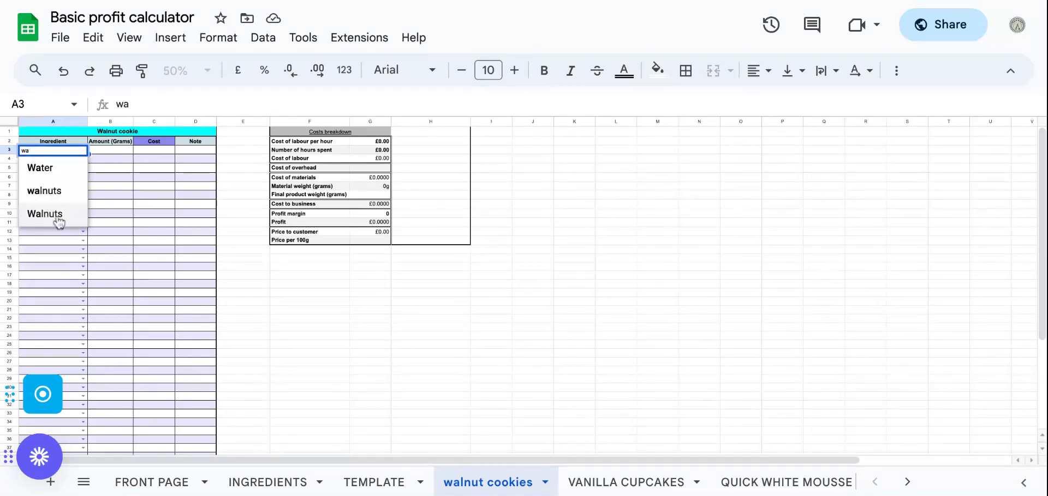
{"action": "left_click", "coordinate": [55, 195]}
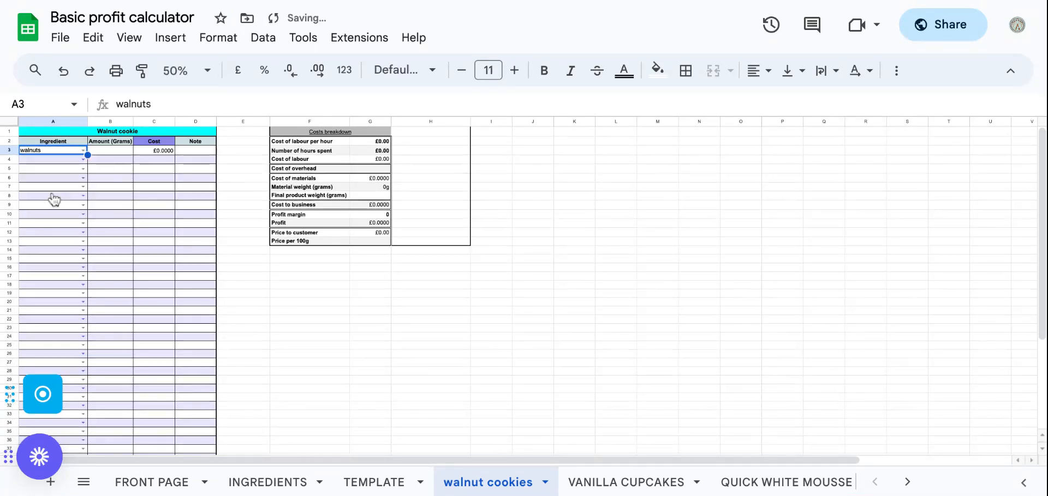
{"action": "double_click", "coordinate": [118, 150]}
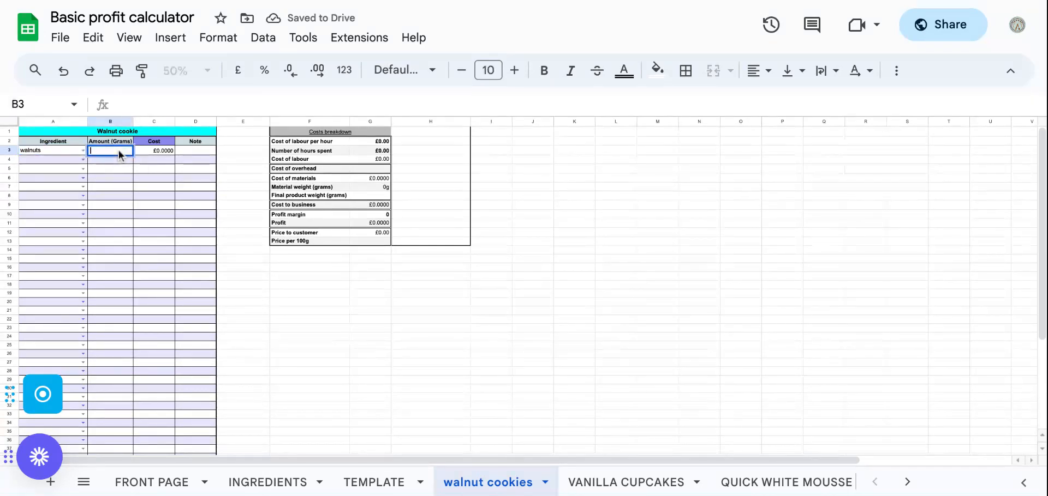
{"action": "type", "text": "100"}
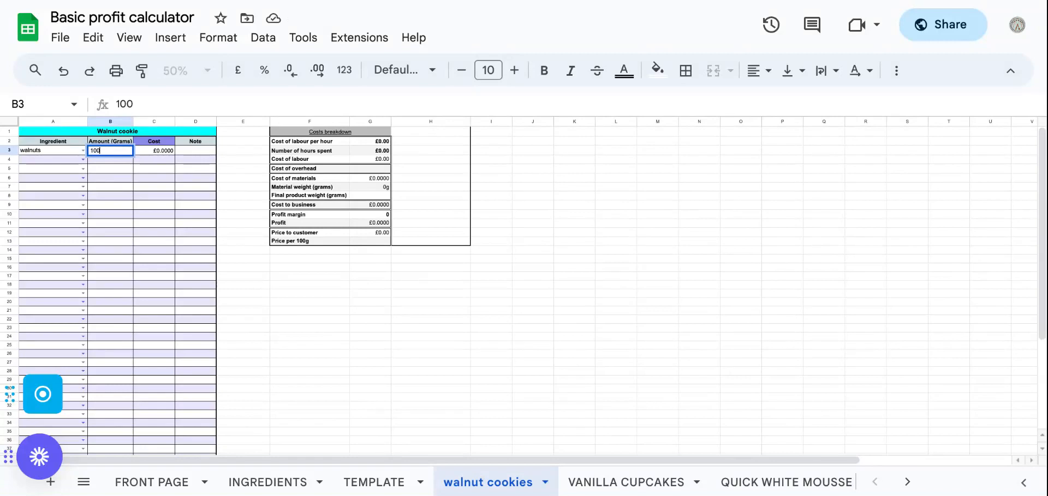
{"action": "left_click", "coordinate": [261, 251]}
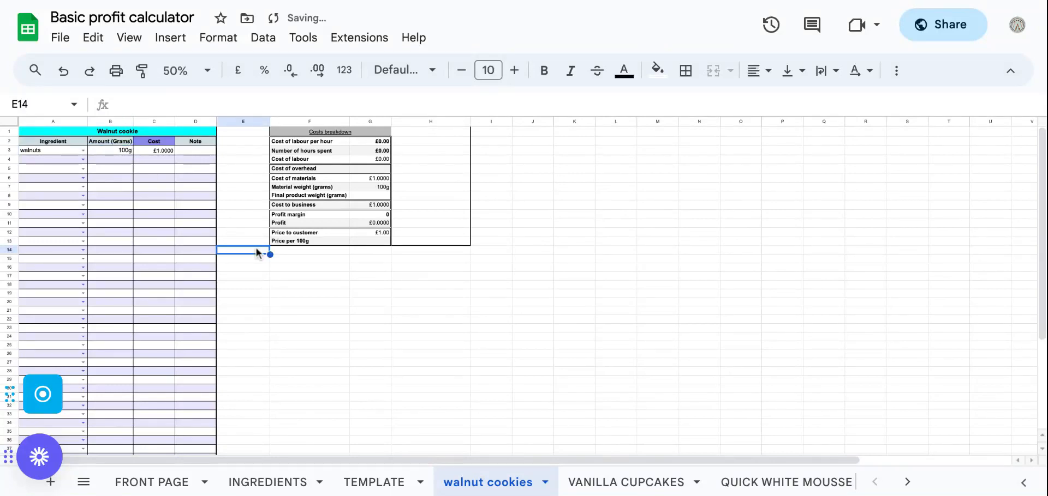
Inspect the formulas behind the Note and Cost cells of the walnuts row
{"action": "left_click", "coordinate": [188, 151]}
{"action": "double_click", "coordinate": [188, 150]}
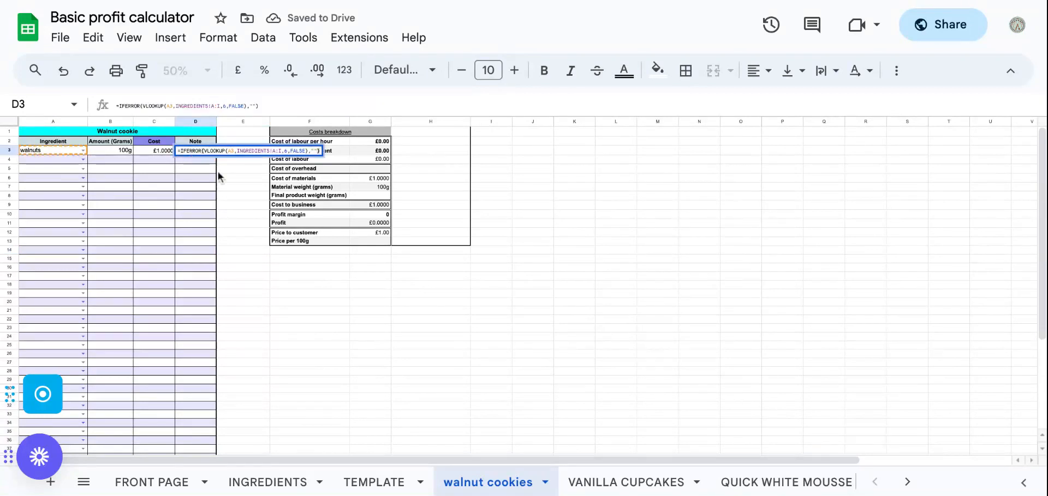
{"action": "left_click", "coordinate": [251, 224]}
{"action": "left_click", "coordinate": [196, 151]}
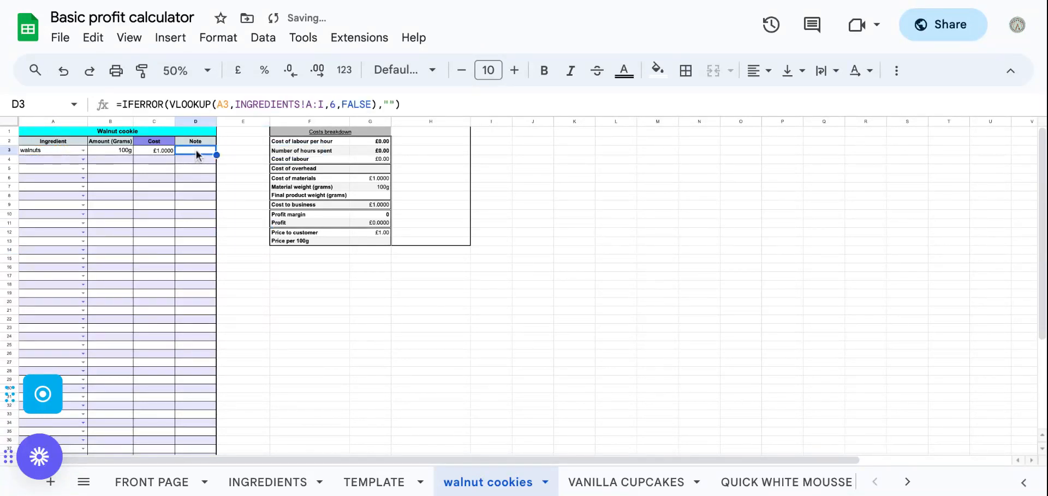
{"action": "double_click", "coordinate": [195, 150]}
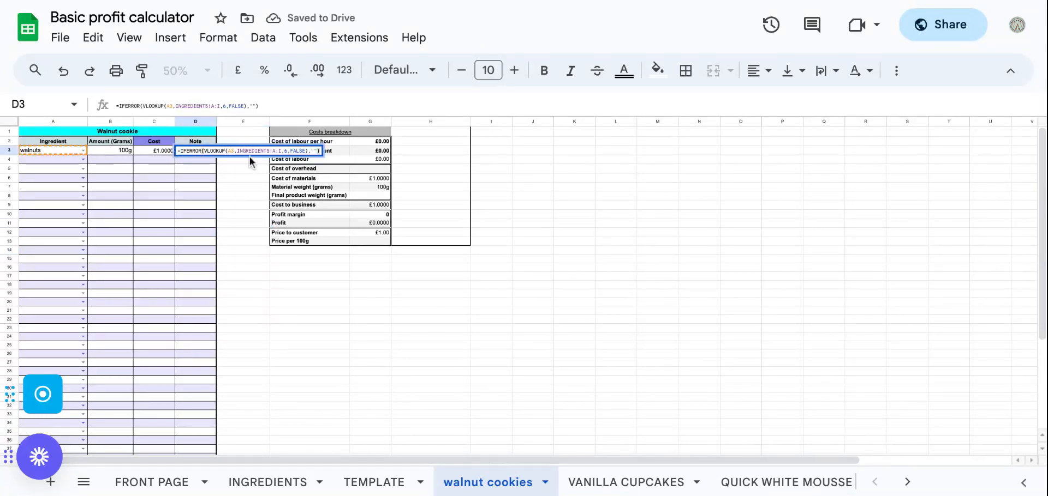
{"action": "left_click", "coordinate": [238, 171]}
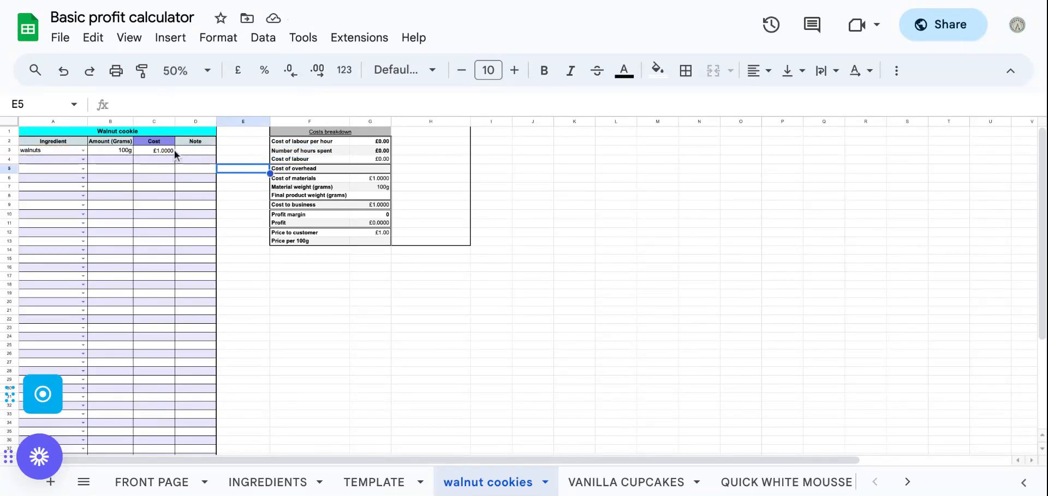
{"action": "left_click", "coordinate": [159, 151]}
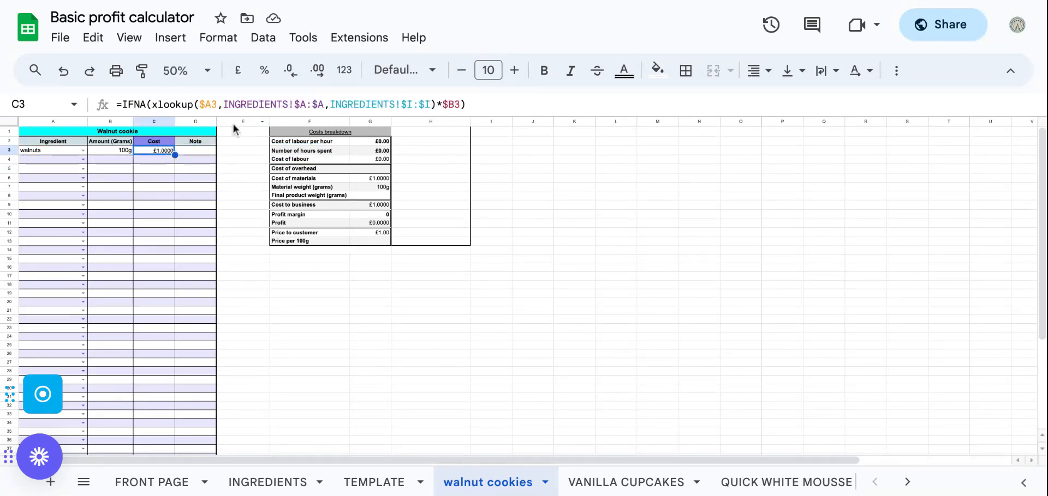
{"action": "left_click", "coordinate": [237, 187]}
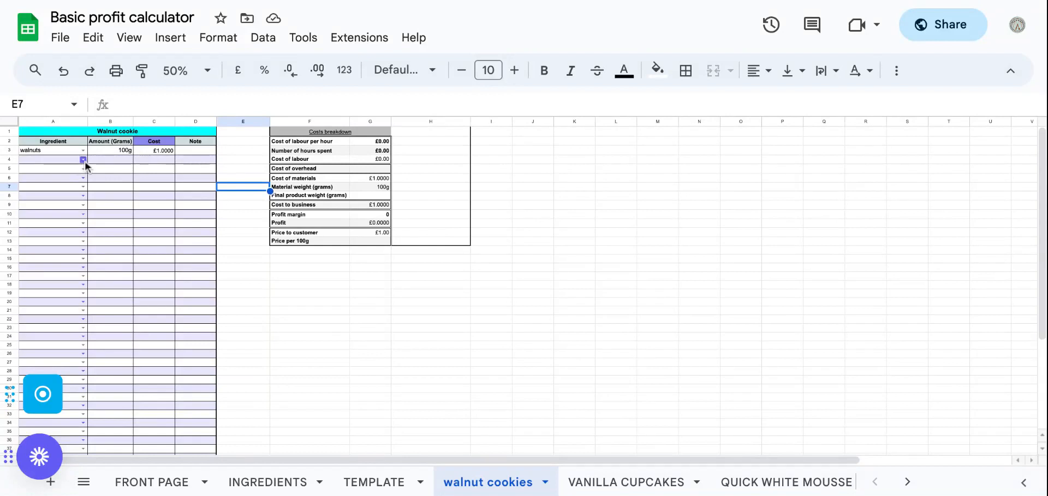
Add butter as the second ingredient in row 4 with an amount of 200 grams
{"action": "double_click", "coordinate": [31, 159]}
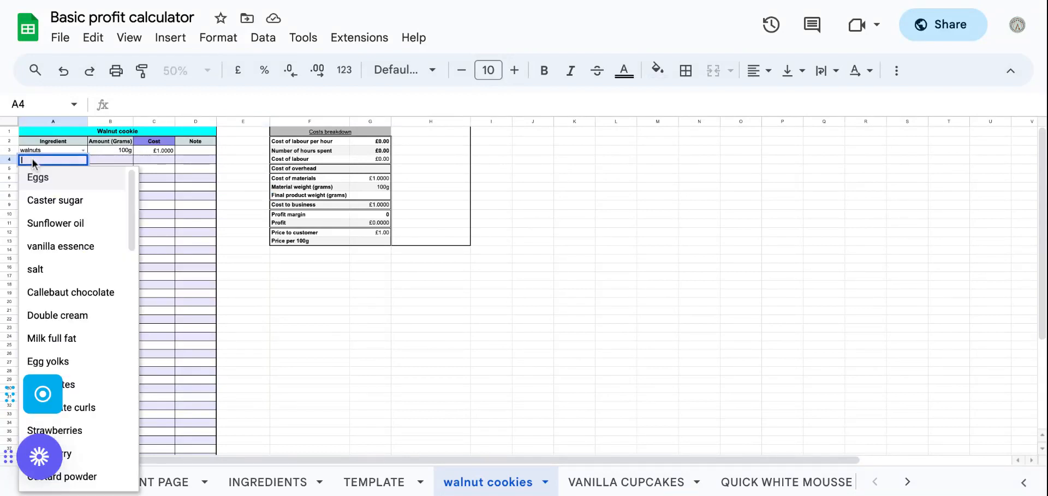
{"action": "type", "text": "butt"}
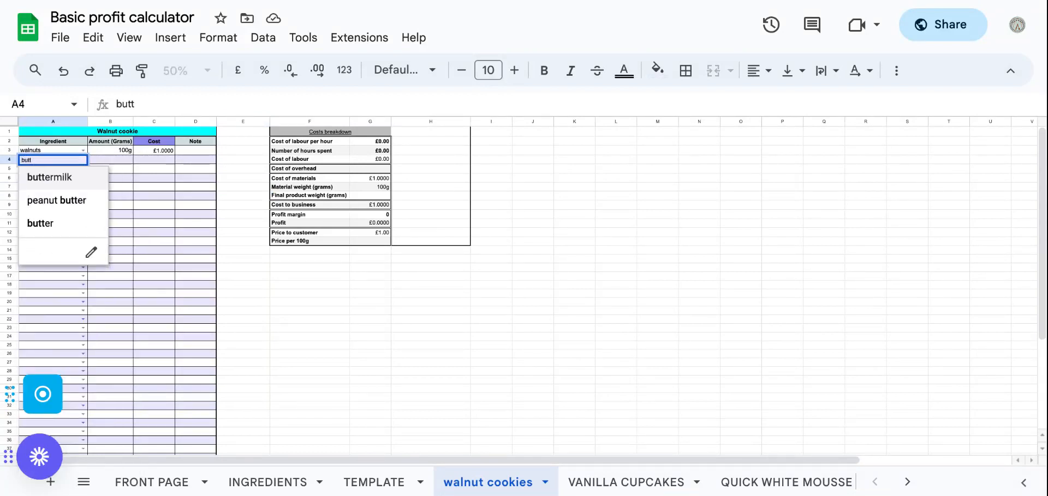
{"action": "left_click", "coordinate": [49, 223]}
{"action": "left_click", "coordinate": [117, 159]}
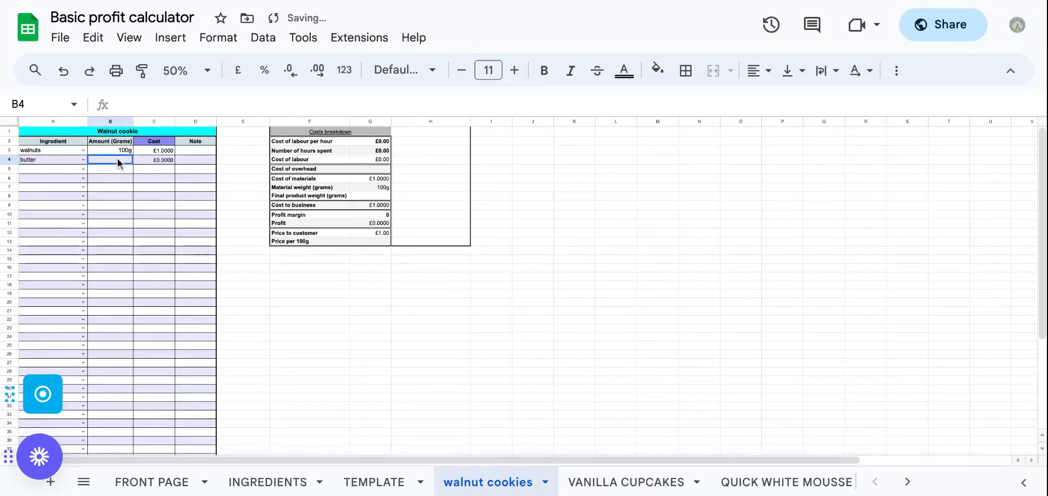
{"action": "type", "text": "200"}
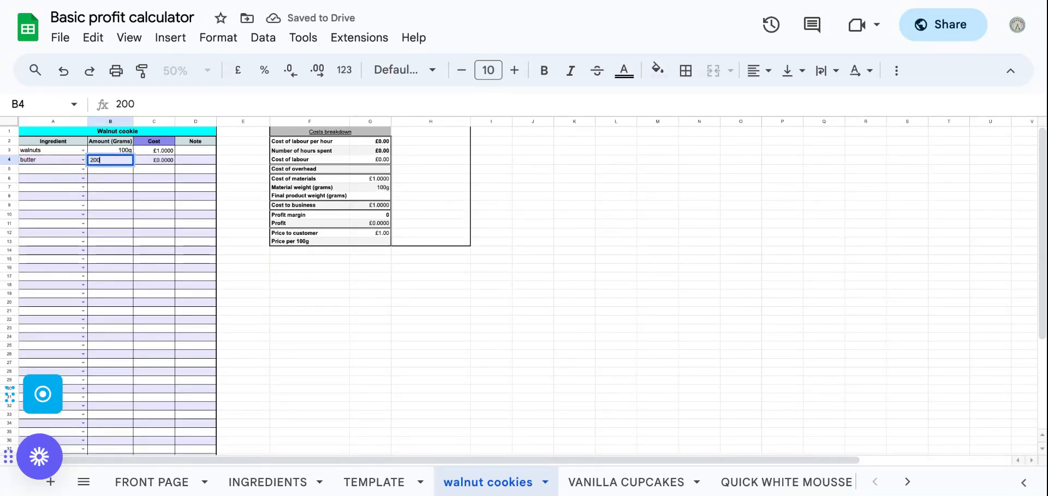
{"action": "left_click", "coordinate": [289, 321]}
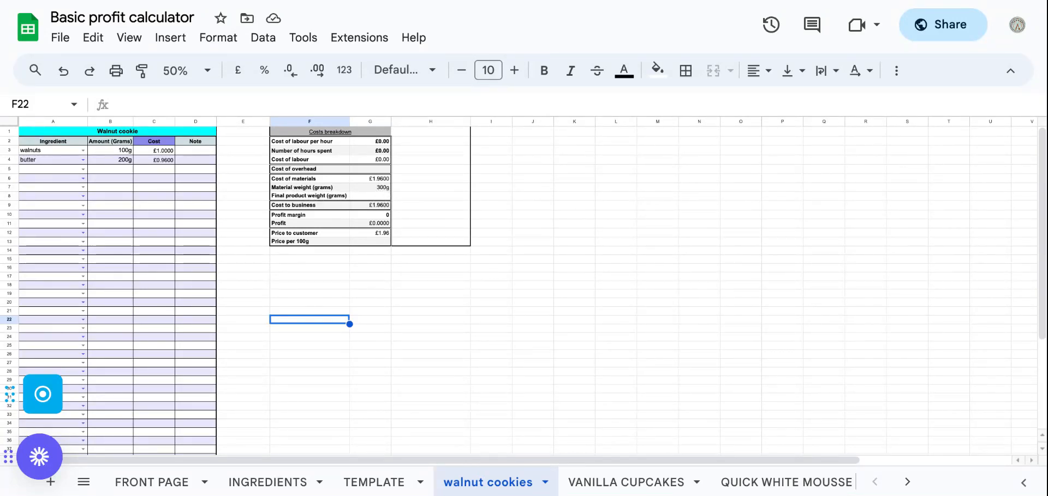
Add Flour as the third ingredient in row 5 with an amount of 500 grams
{"action": "left_click", "coordinate": [83, 169]}
{"action": "type", "text": "f"}
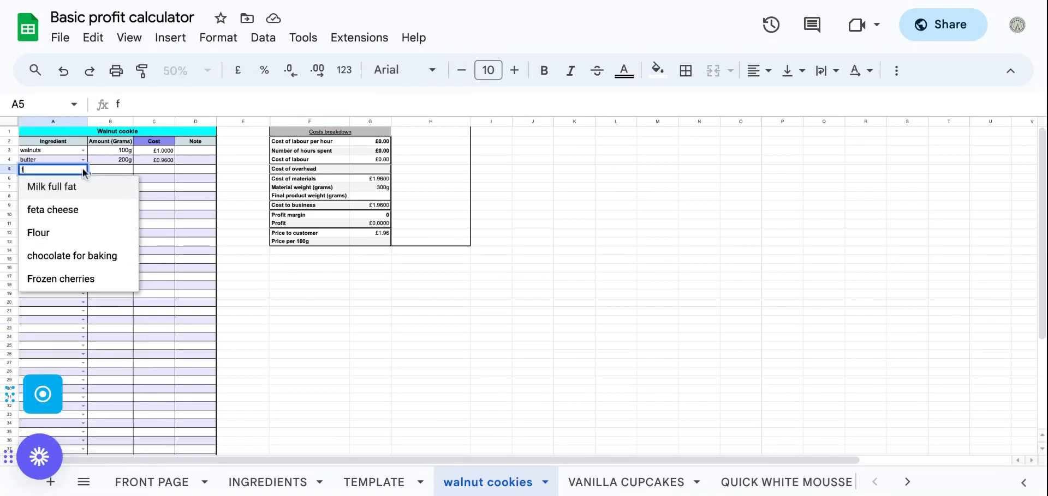
{"action": "type", "text": "lou"}
{"action": "left_click", "coordinate": [60, 189]}
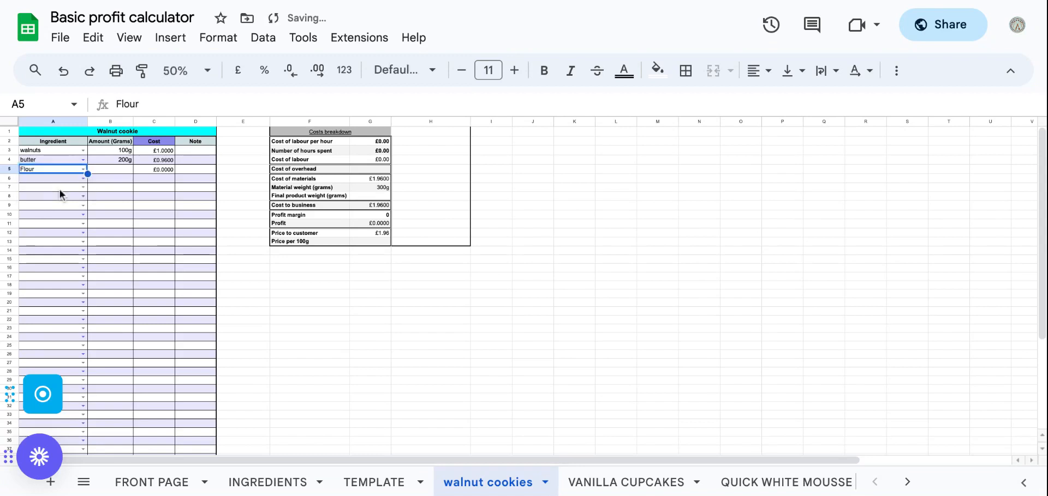
{"action": "key", "text": "Tab"}
{"action": "type", "text": "500"}
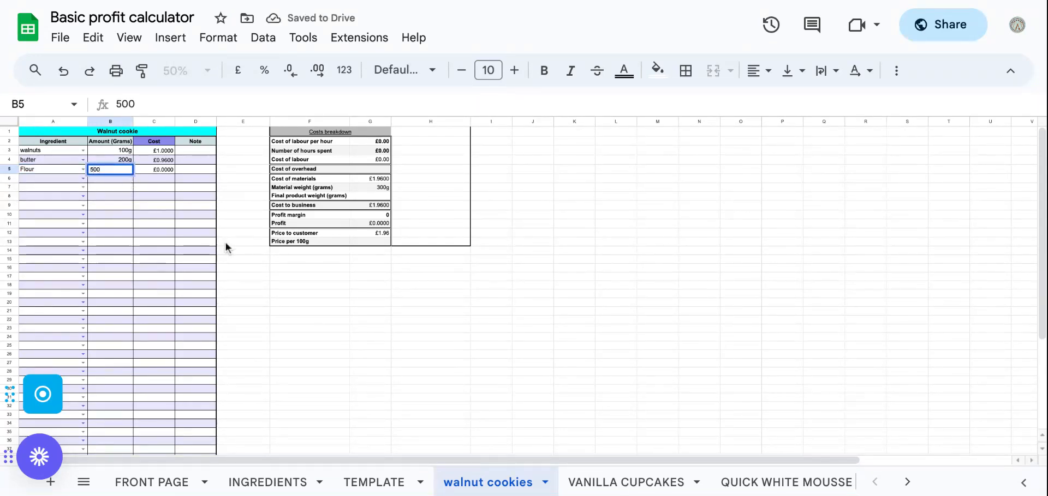
{"action": "left_click", "coordinate": [280, 286]}
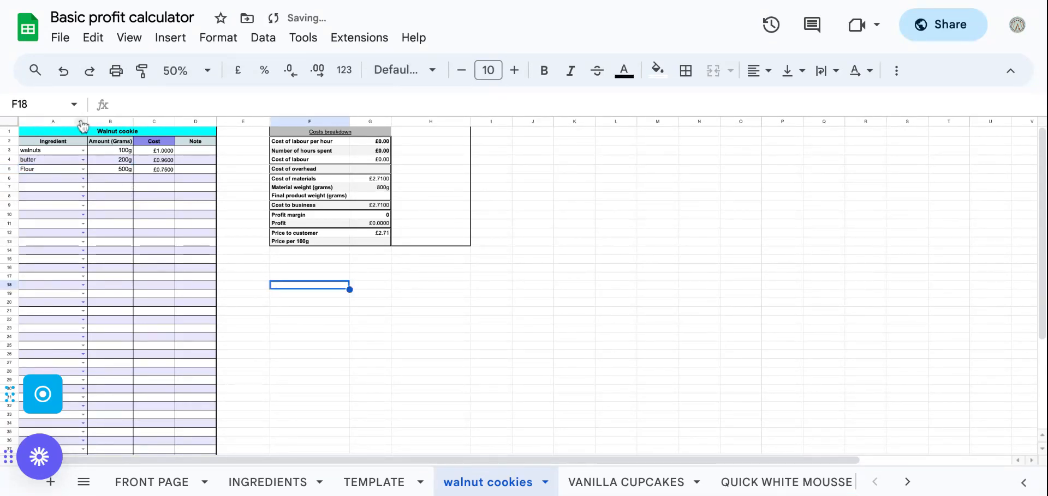
Set the final product weight in the costs breakdown to 500 grams
{"action": "left_click", "coordinate": [377, 196]}
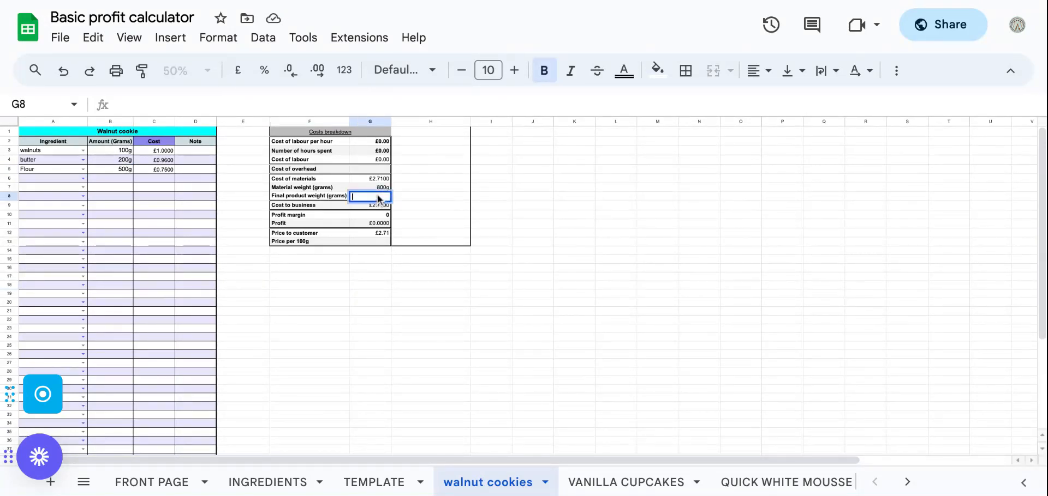
{"action": "type", "text": "500"}
{"action": "left_click", "coordinate": [410, 296]}
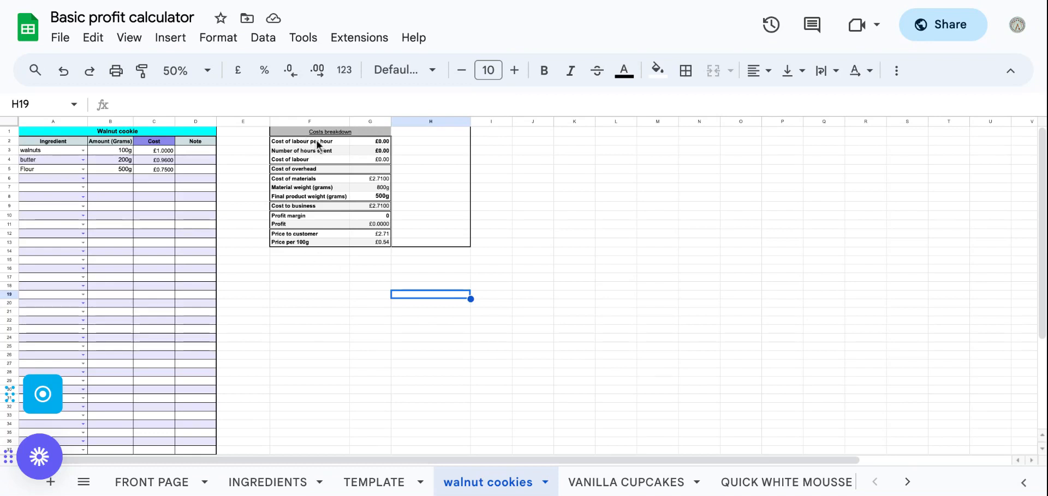
Set the cost of labour per hour to 25 and the number of hours spent to .5 in the costs breakdown
{"action": "double_click", "coordinate": [381, 142]}
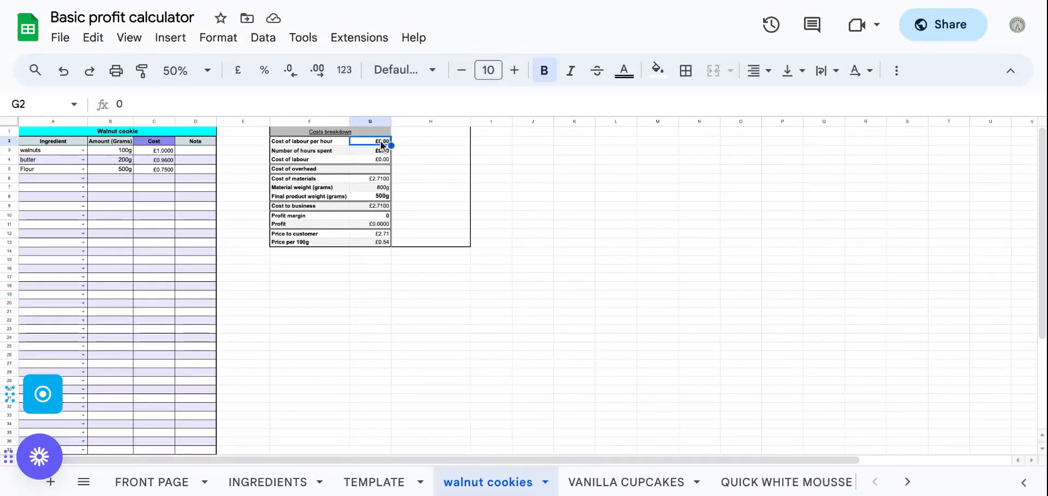
{"action": "key", "text": "BackSpace"}
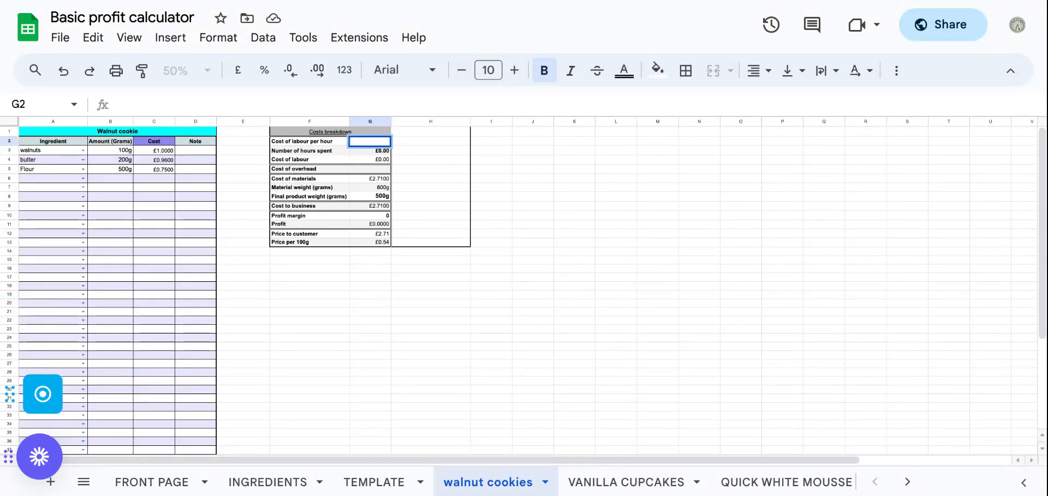
{"action": "type", "text": "25"}
{"action": "key", "text": "Return"}
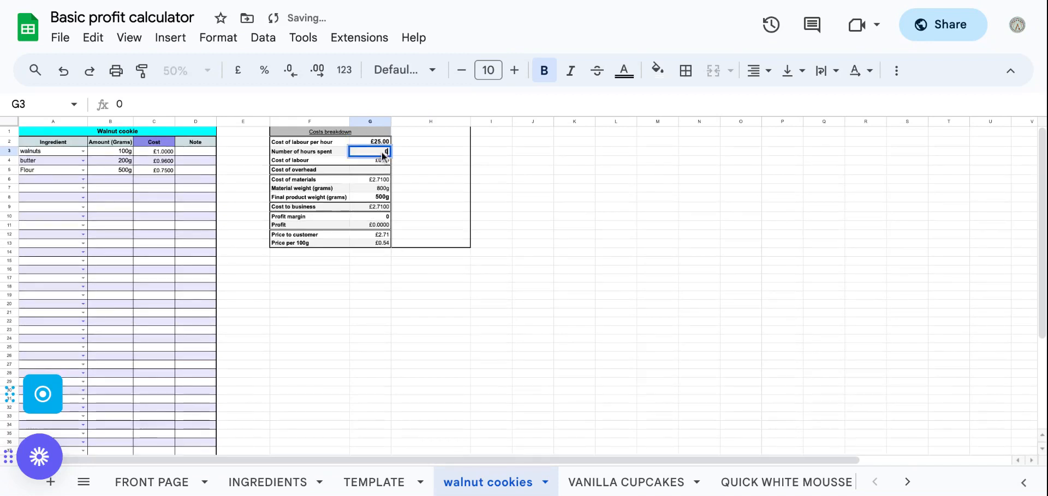
{"action": "key", "text": "BackSpace"}
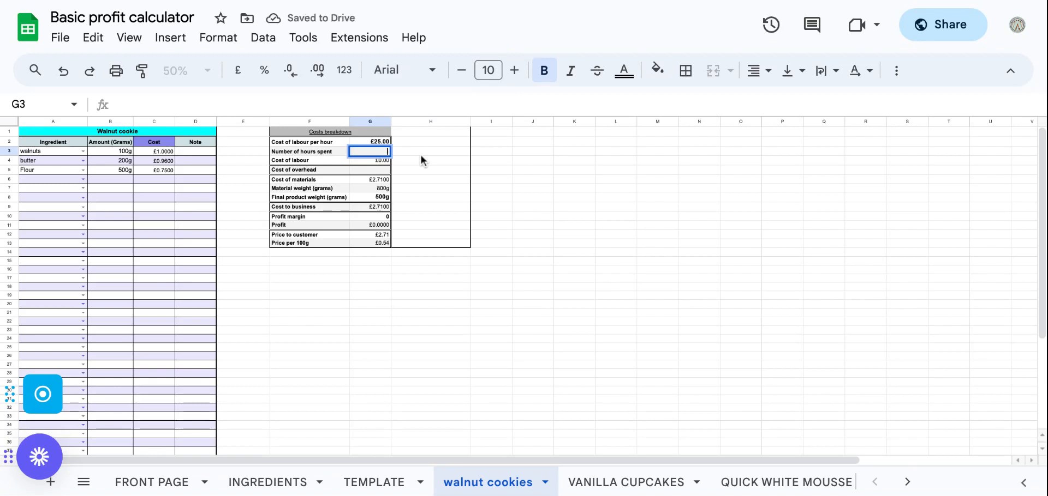
{"action": "type", "text": "."}
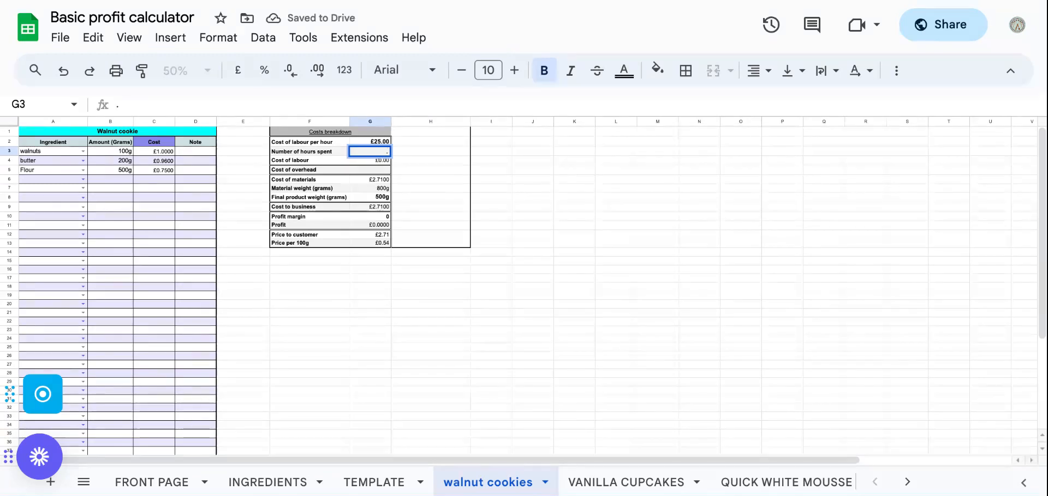
{"action": "type", "text": "5"}
{"action": "left_click", "coordinate": [518, 215]}
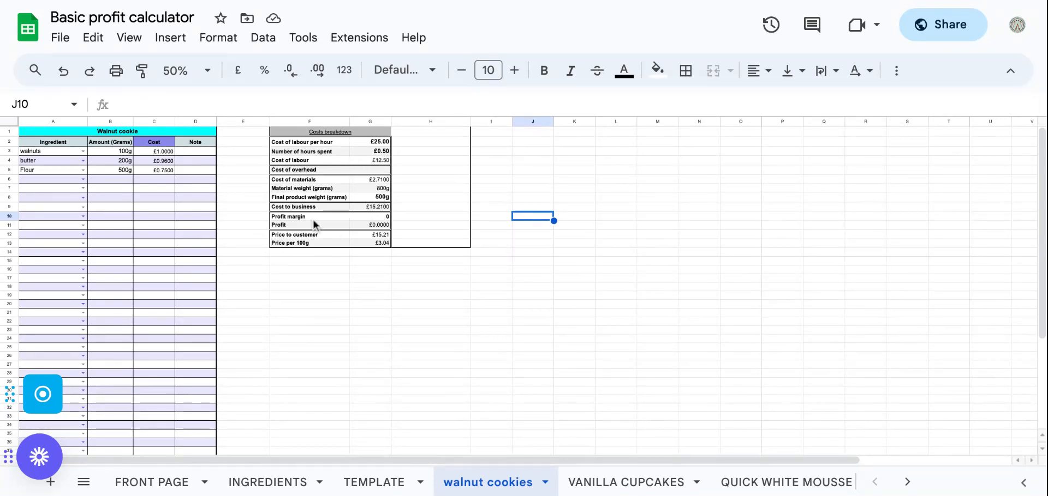
{"action": "double_click", "coordinate": [371, 171]}
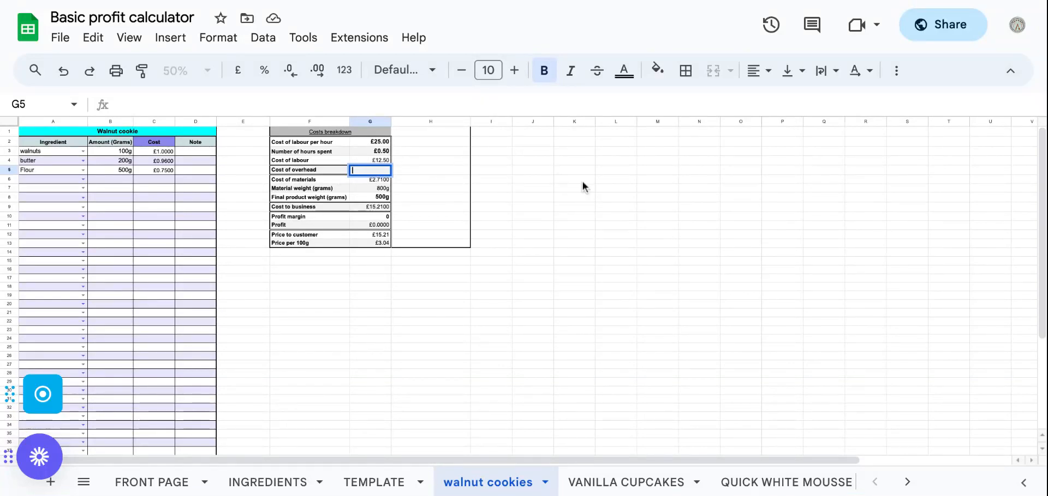
{"action": "left_click", "coordinate": [518, 237]}
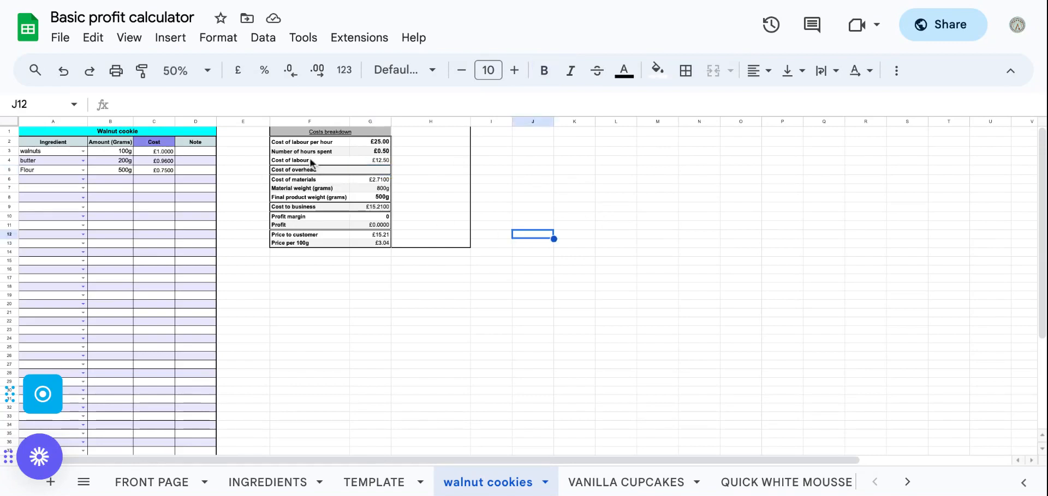
Set the profit margin in the costs breakdown to 50%
{"action": "left_click", "coordinate": [367, 217]}
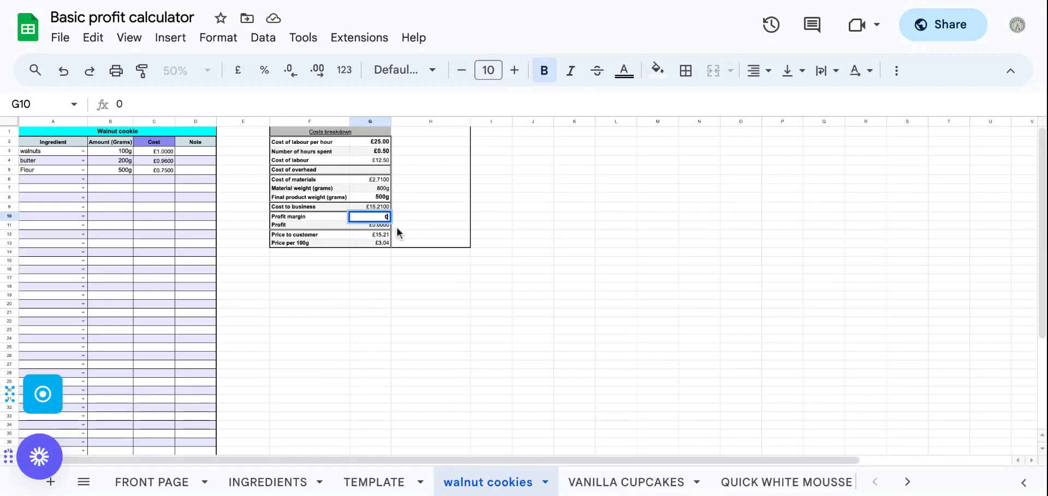
{"action": "key", "text": "BackSpace"}
{"action": "type", "text": "505"}
{"action": "key", "text": "BackSpace"}
{"action": "type", "text": "%"}
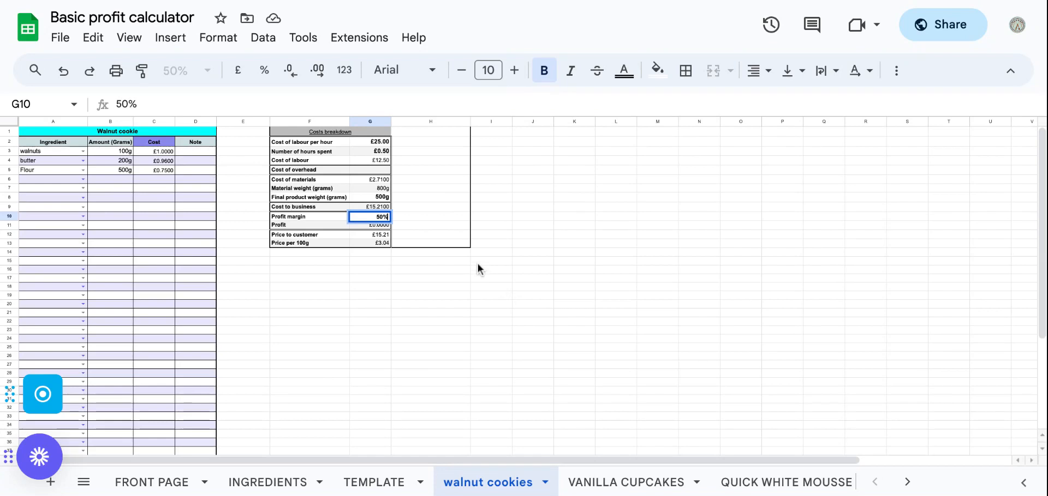
{"action": "left_click", "coordinate": [480, 346]}
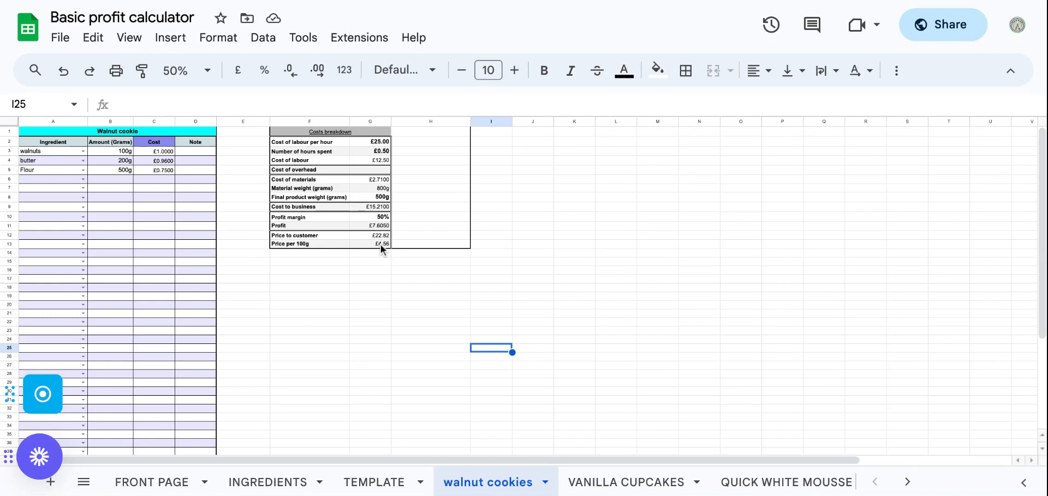
Clear the cost of labour per hour and set the number of hours spent to 0 in the costs breakdown
{"action": "double_click", "coordinate": [384, 143]}
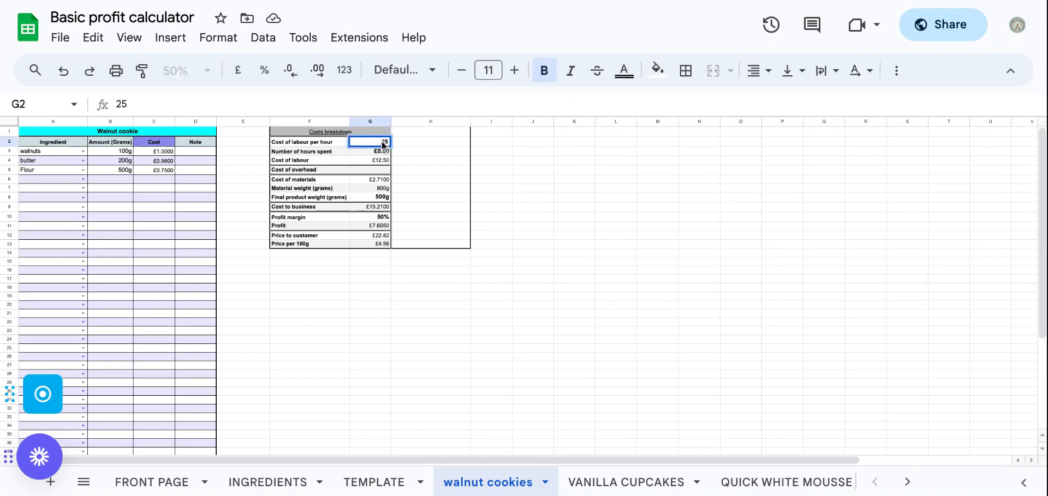
{"action": "key", "text": "BackSpace"}
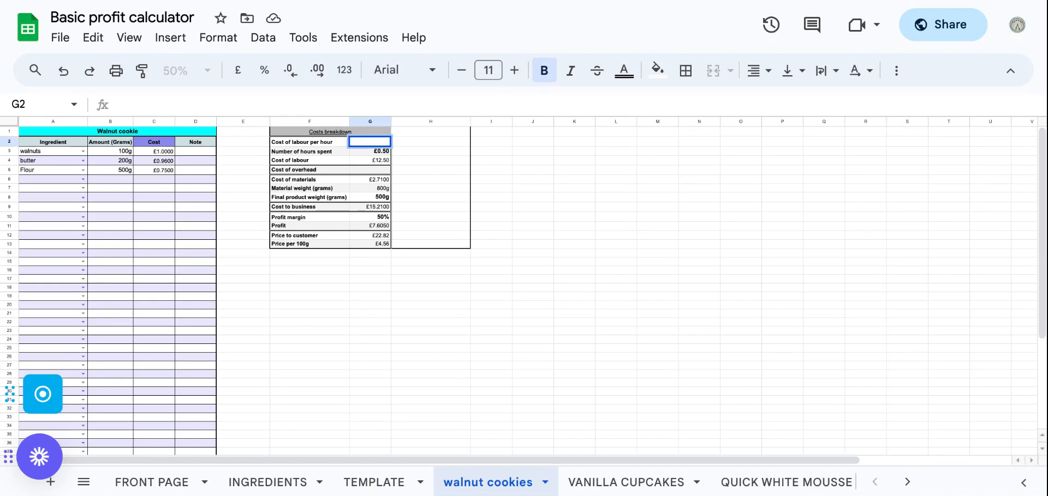
{"action": "left_click", "coordinate": [382, 152]}
{"action": "type", "text": "0"}
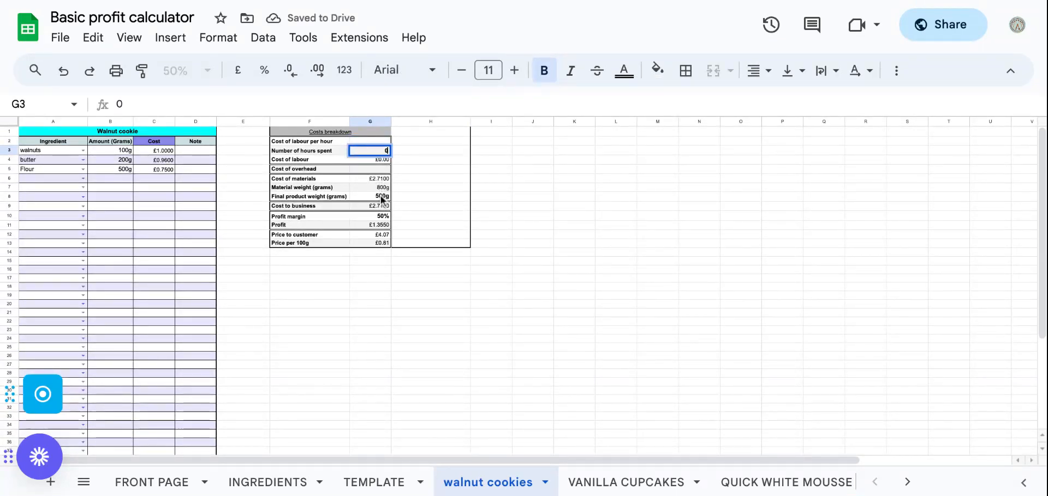
Set the profit margin in the costs breakdown to 0
{"action": "left_click", "coordinate": [384, 219]}
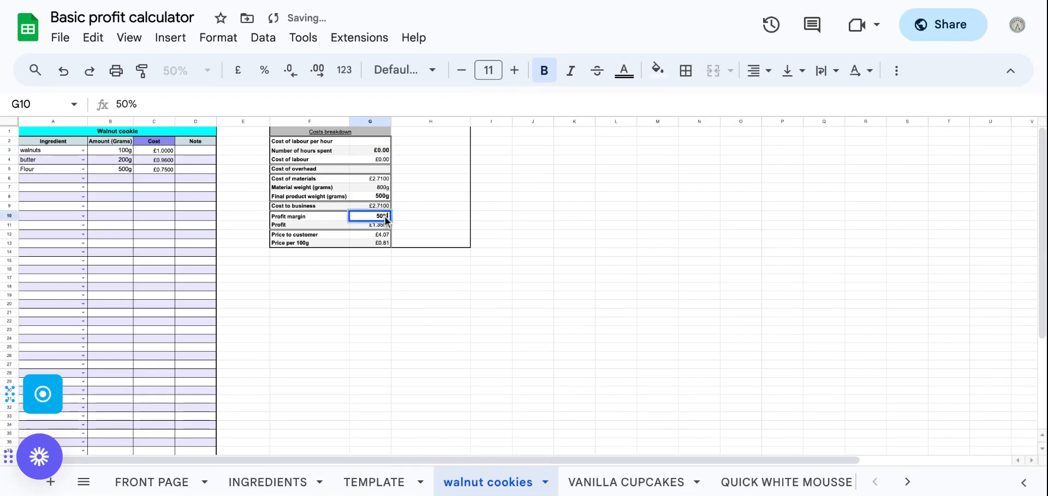
{"action": "type", "text": "50"}
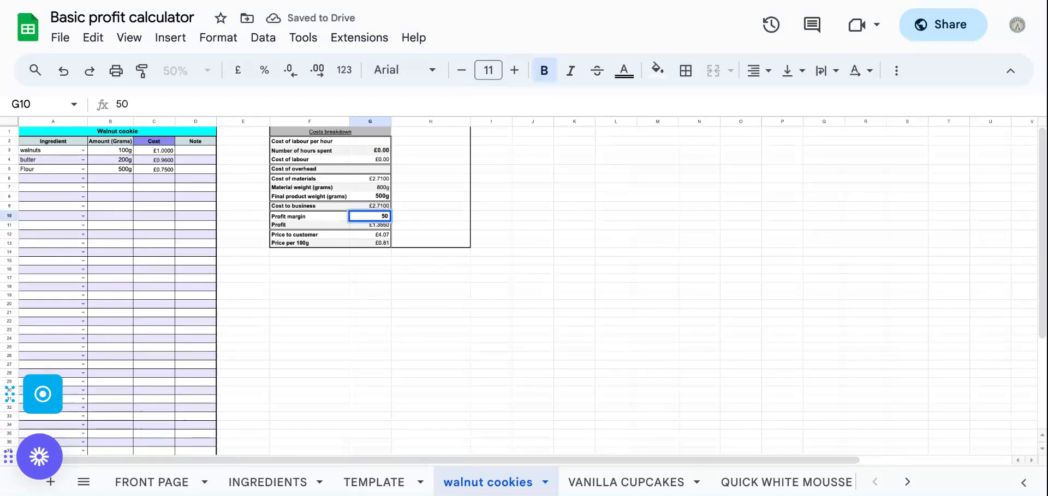
{"action": "key", "text": "BackSpace"}
{"action": "key", "text": "BackSpace"}
{"action": "left_click", "coordinate": [405, 305]}
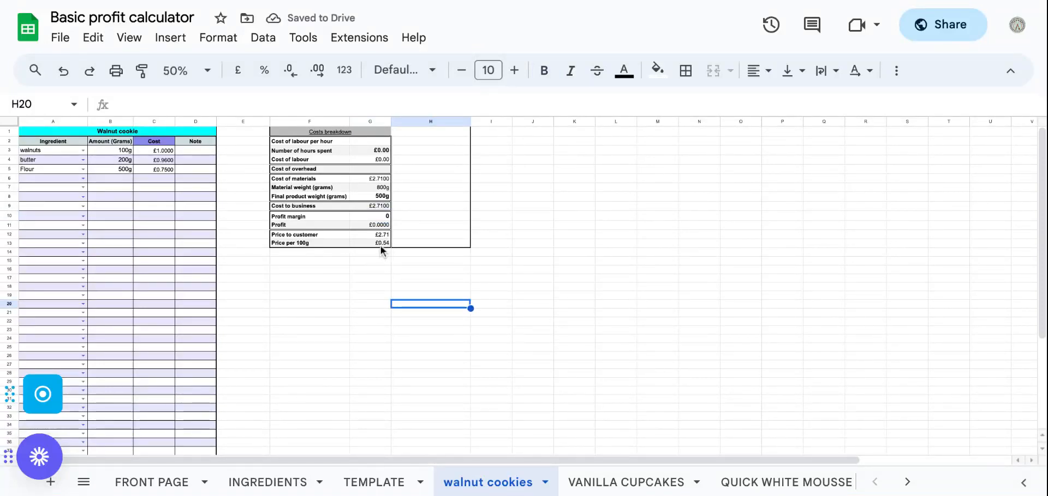
Clear the walnuts ingredient from row 3 of the recipe table
{"action": "left_click", "coordinate": [85, 154]}
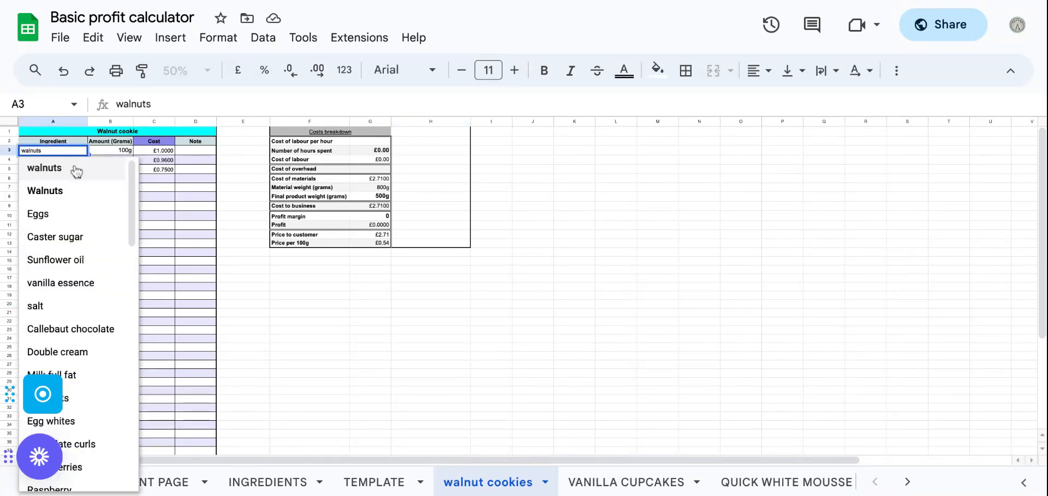
{"action": "key", "text": "BackSpace"}
{"action": "key", "text": "BackSpace"}
{"action": "key", "text": "BackSpace"}
{"action": "key", "text": "BackSpace"}
{"action": "key", "text": "BackSpace"}
{"action": "key", "text": "BackSpace"}
{"action": "key", "text": "BackSpace"}
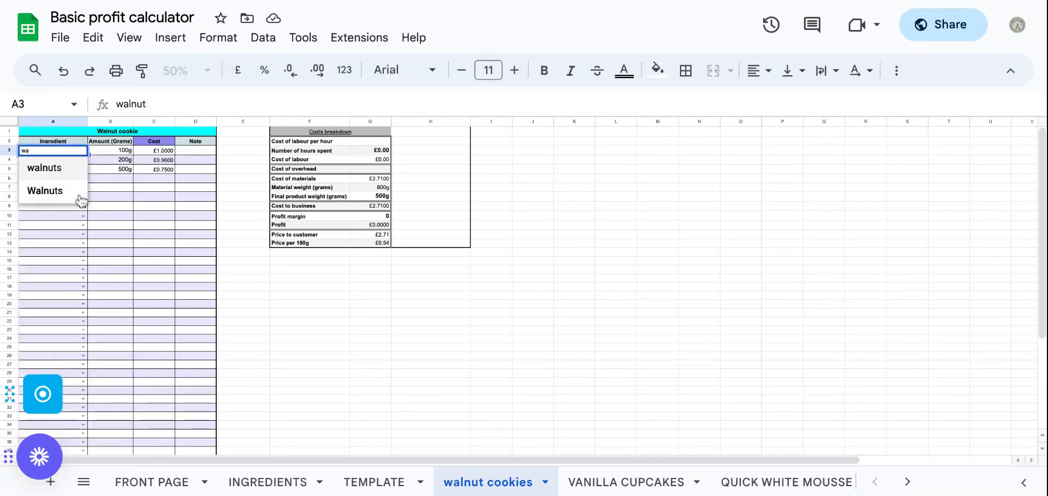
{"action": "left_click", "coordinate": [293, 299]}
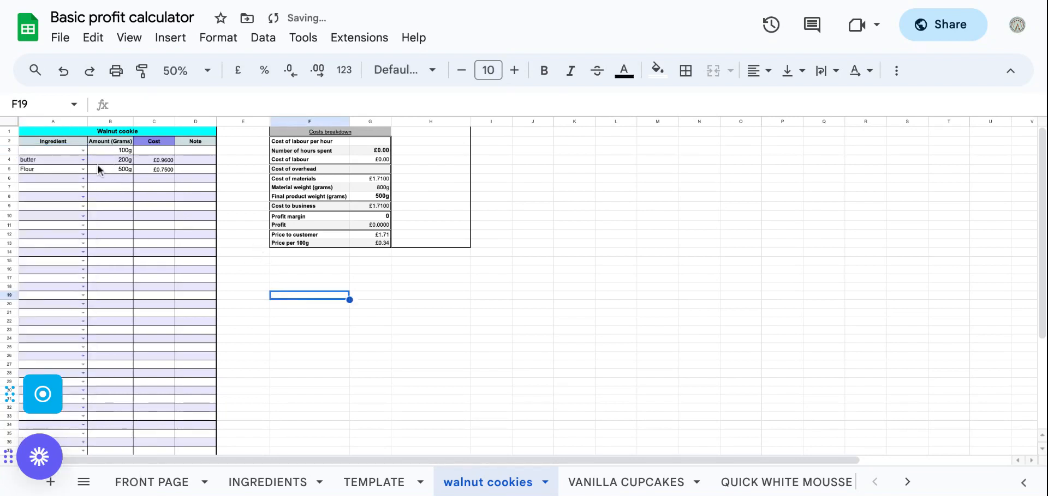
Clear the butter and Flour ingredients from rows 4 and 5 of the recipe table
{"action": "left_click", "coordinate": [84, 161]}
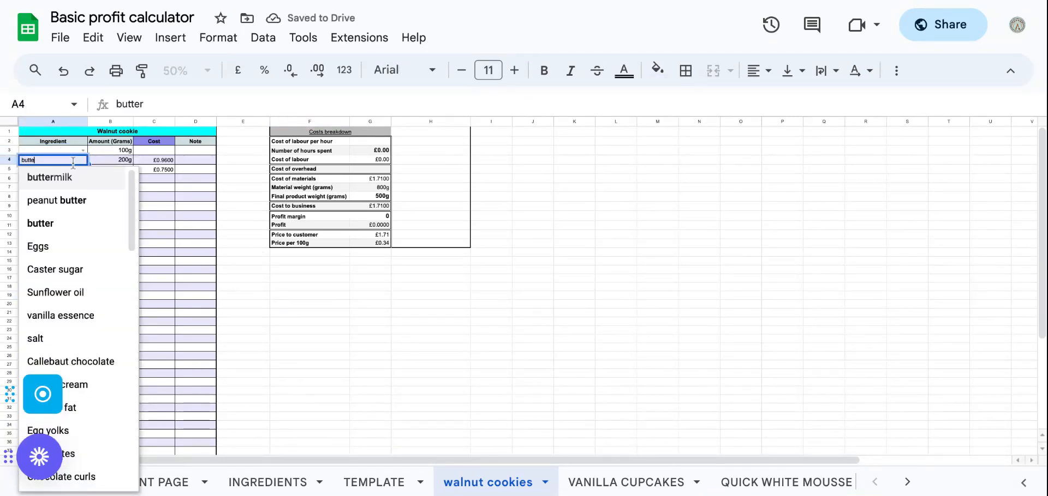
{"action": "key", "text": "BackSpace"}
{"action": "key", "text": "BackSpace"}
{"action": "key", "text": "BackSpace"}
{"action": "key", "text": "BackSpace"}
{"action": "key", "text": "BackSpace"}
{"action": "key", "text": "BackSpace"}
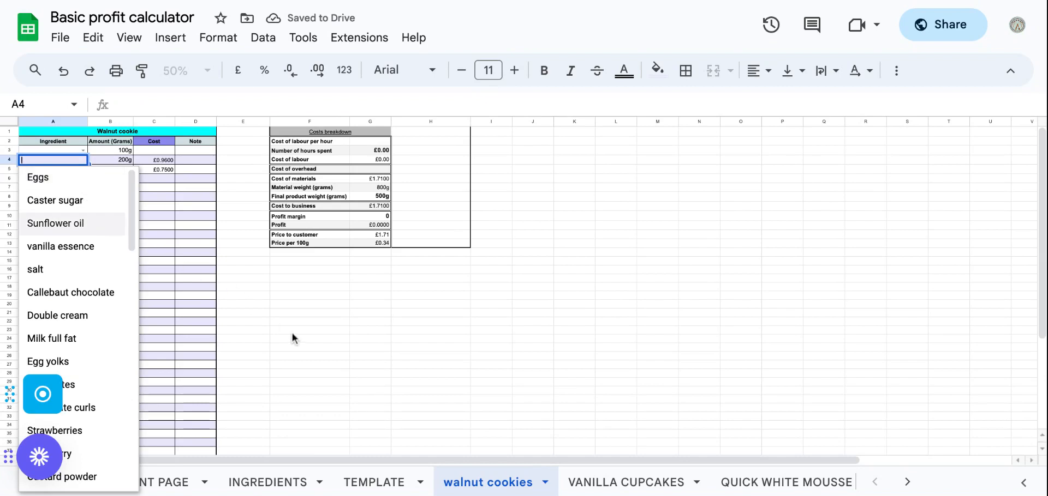
{"action": "left_click", "coordinate": [290, 329]}
{"action": "left_click", "coordinate": [54, 168]}
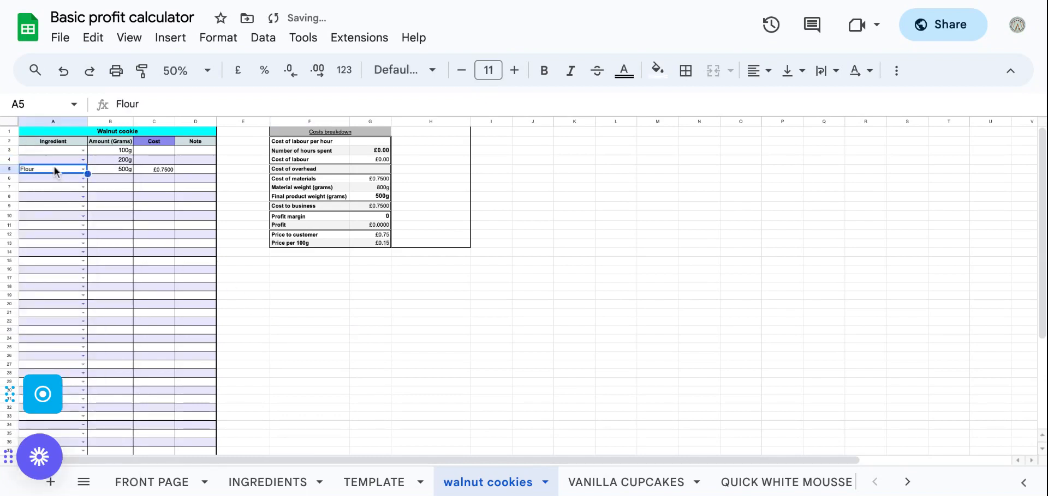
{"action": "key", "text": "Delete"}
{"action": "left_click", "coordinate": [235, 320]}
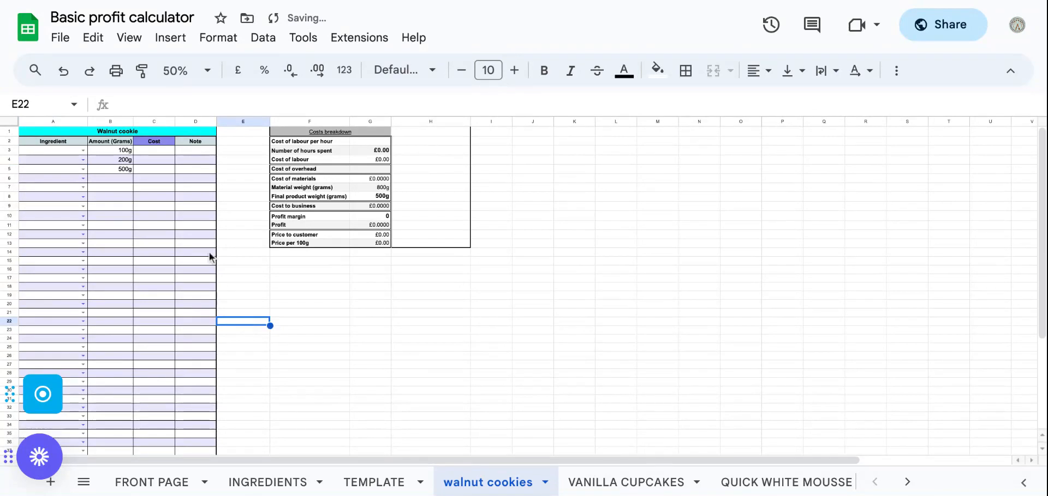
Set the gram amounts in rows 3, 4 and 5 of the recipe table to 0
{"action": "left_click", "coordinate": [123, 150]}
{"action": "type", "text": "0"}
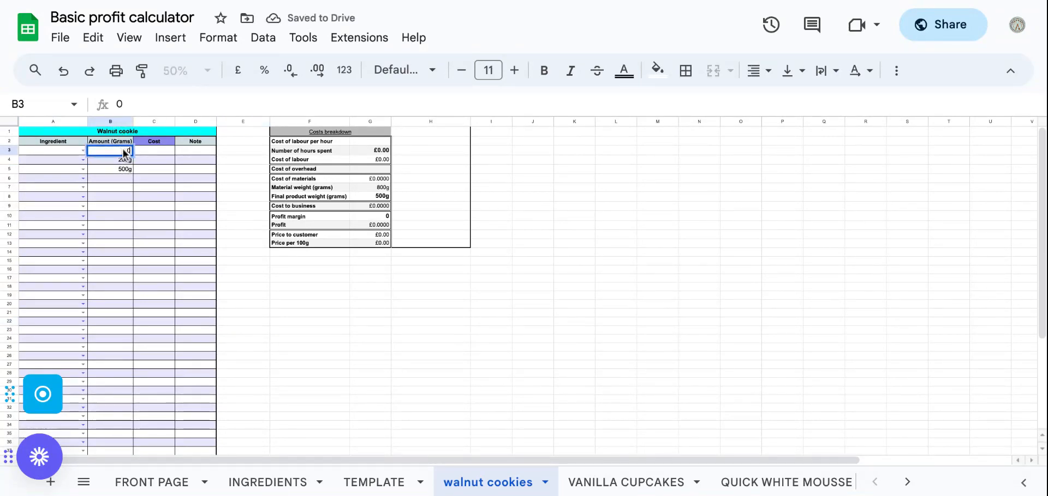
{"action": "key", "text": "Return"}
{"action": "type", "text": "0"}
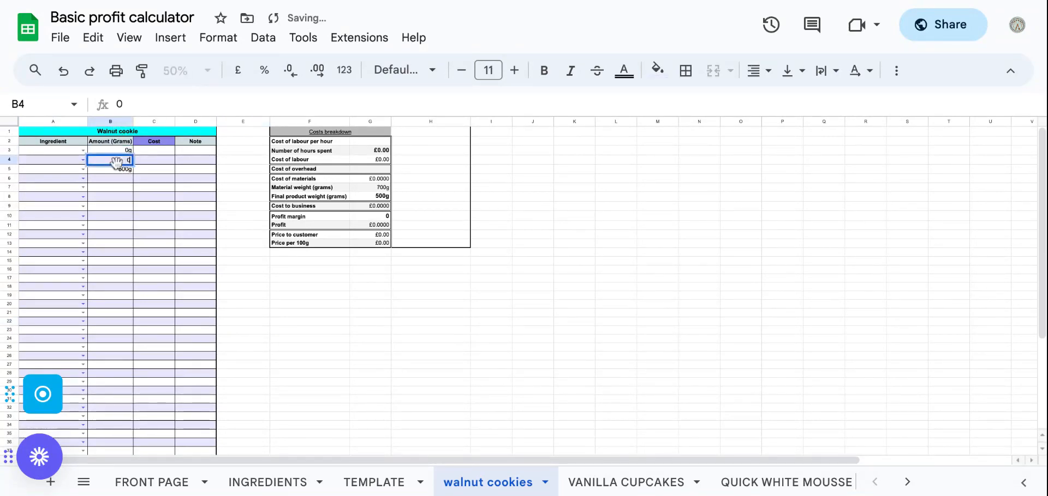
{"action": "key", "text": "Return"}
{"action": "key", "text": "BackSpace"}
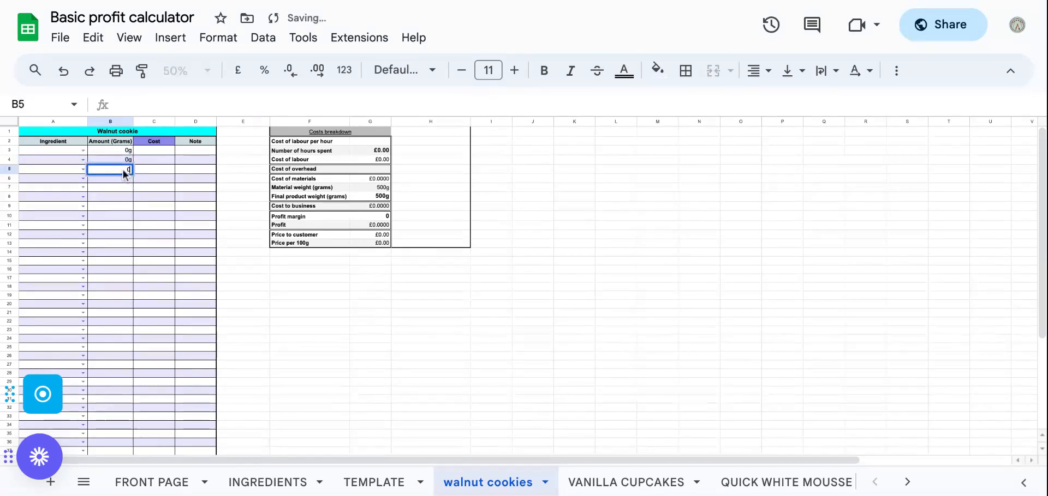
{"action": "type", "text": "0"}
{"action": "left_click", "coordinate": [333, 310]}
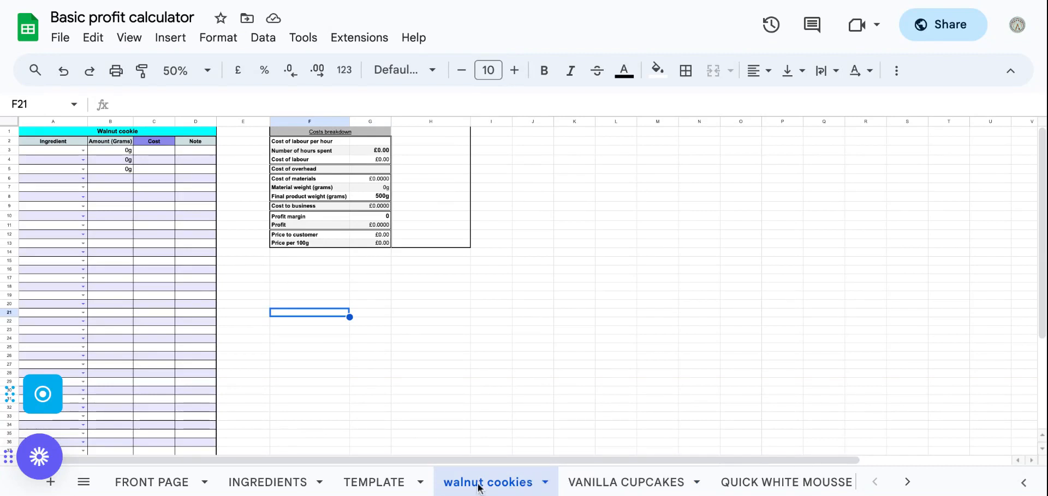
Delete the walnut cookies sheet from the spreadsheet
{"action": "left_click", "coordinate": [544, 482]}
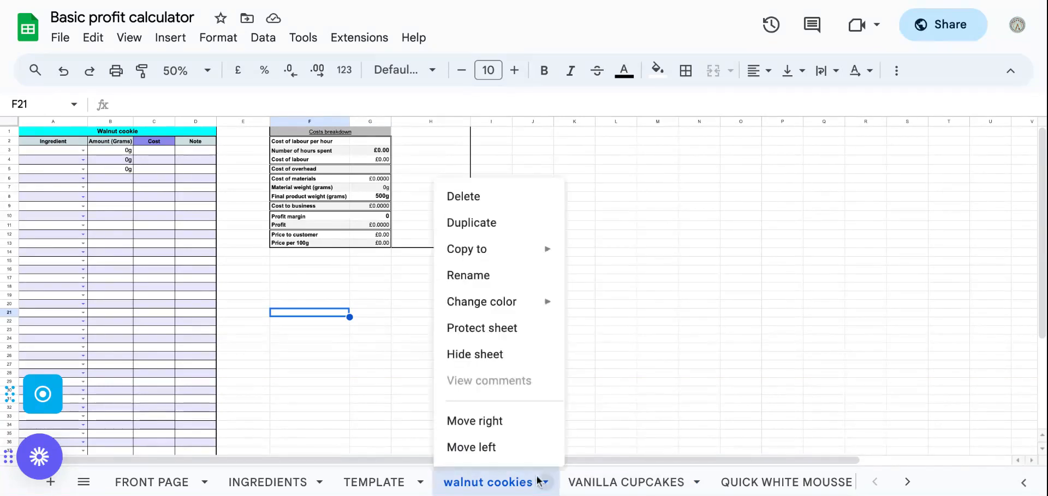
{"action": "left_click", "coordinate": [479, 197]}
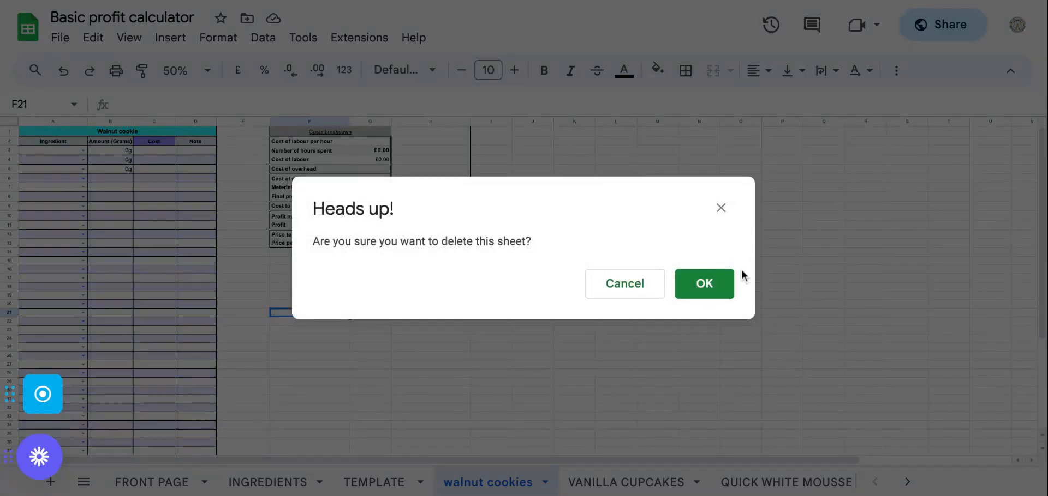
{"action": "left_click", "coordinate": [716, 289]}
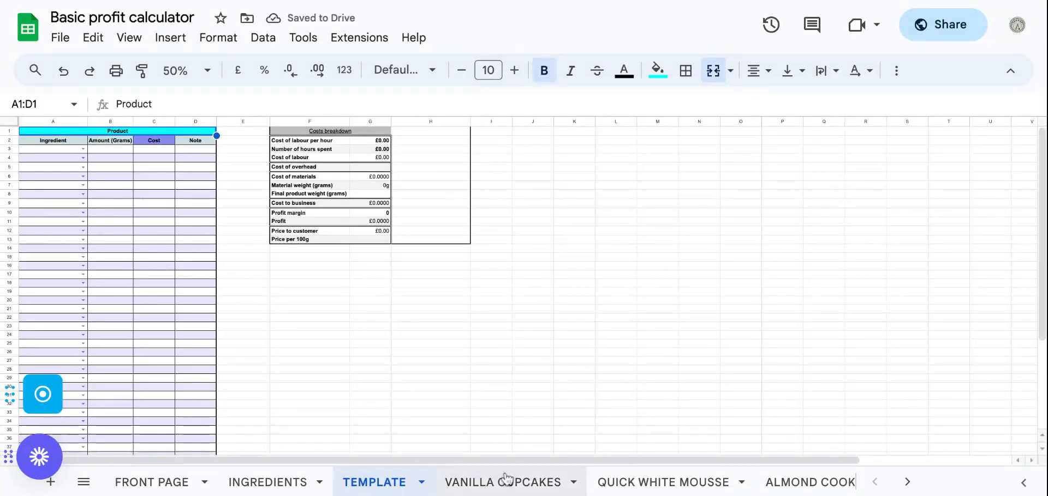
Review the ready-made recipe sheets VANILLA CUPCAKES, QUICK WHITE MOUSSE and ALMOND COOKIES
{"action": "left_click", "coordinate": [530, 483]}
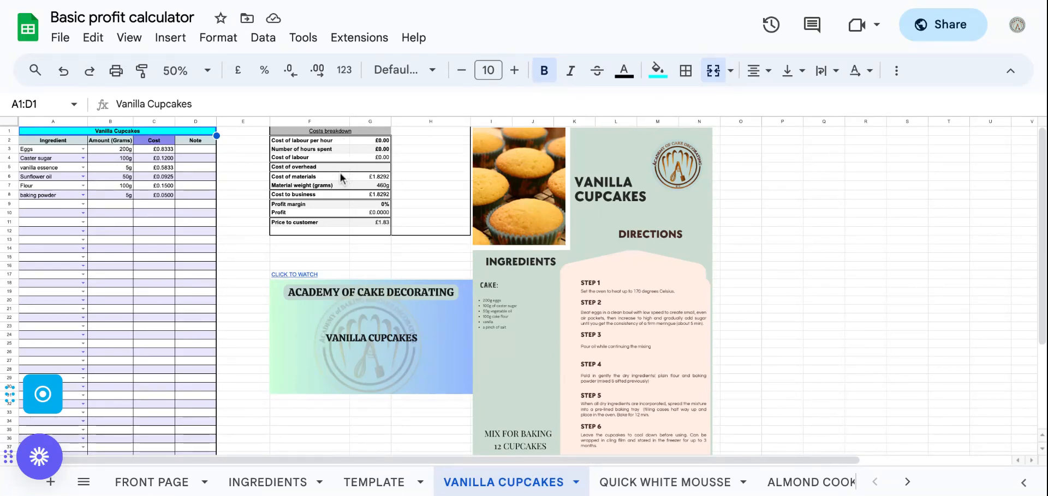
{"action": "left_click", "coordinate": [674, 486]}
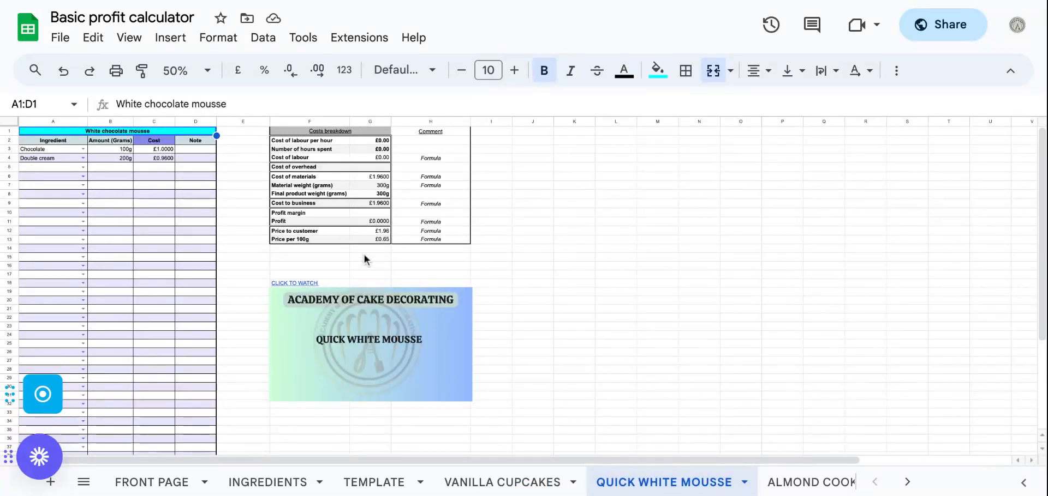
{"action": "left_click", "coordinate": [800, 483]}
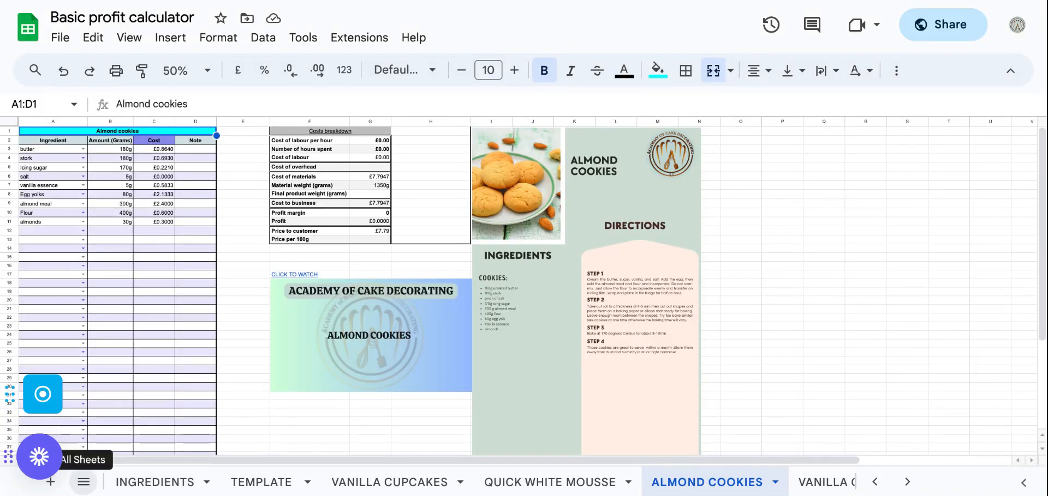
Browse the list of all sheets and go to the FRONT PAGE sheet to view its calculator and e-book links
{"action": "left_click", "coordinate": [83, 482]}
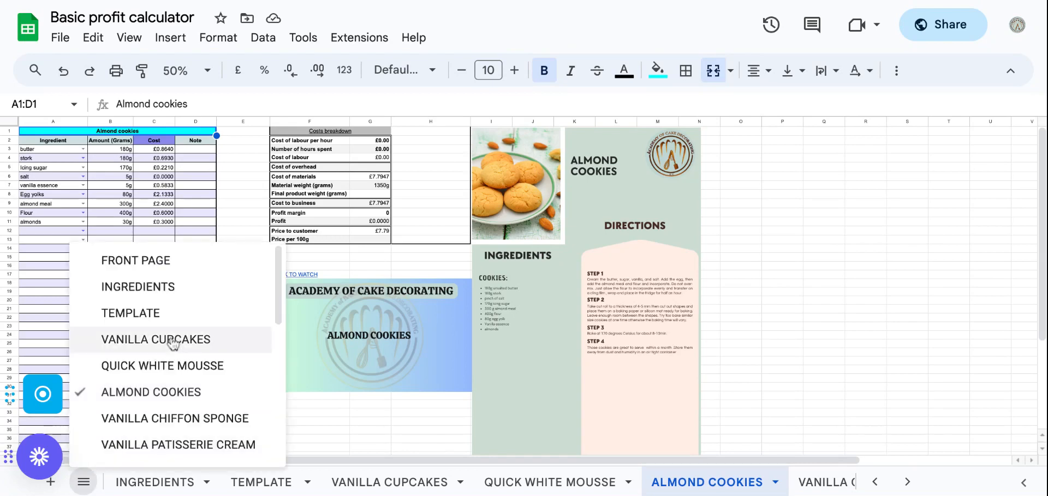
{"action": "scroll", "coordinate": [175, 344], "scroll_direction": "down", "scroll_amount": 3}
{"action": "scroll", "coordinate": [176, 347], "scroll_direction": "down", "scroll_amount": 5}
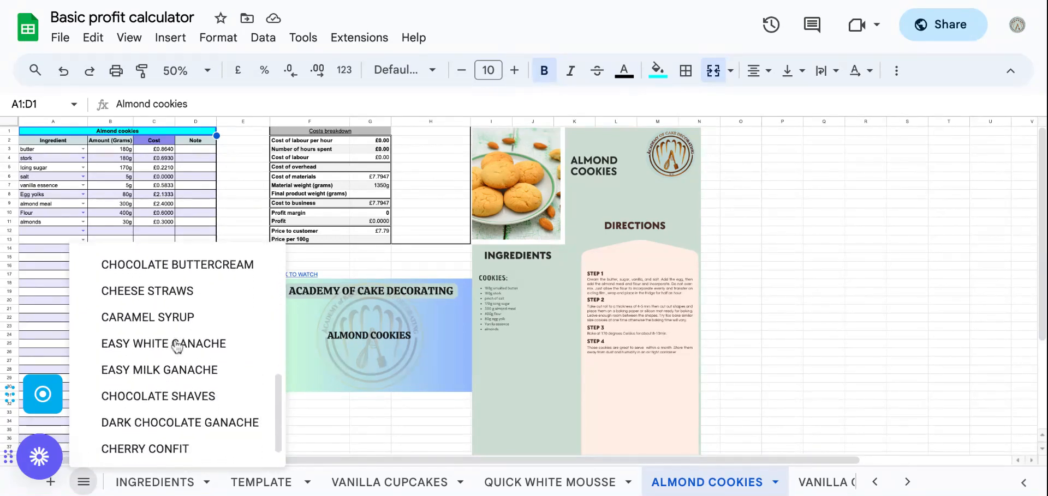
{"action": "scroll", "coordinate": [175, 343], "scroll_direction": "up", "scroll_amount": 8}
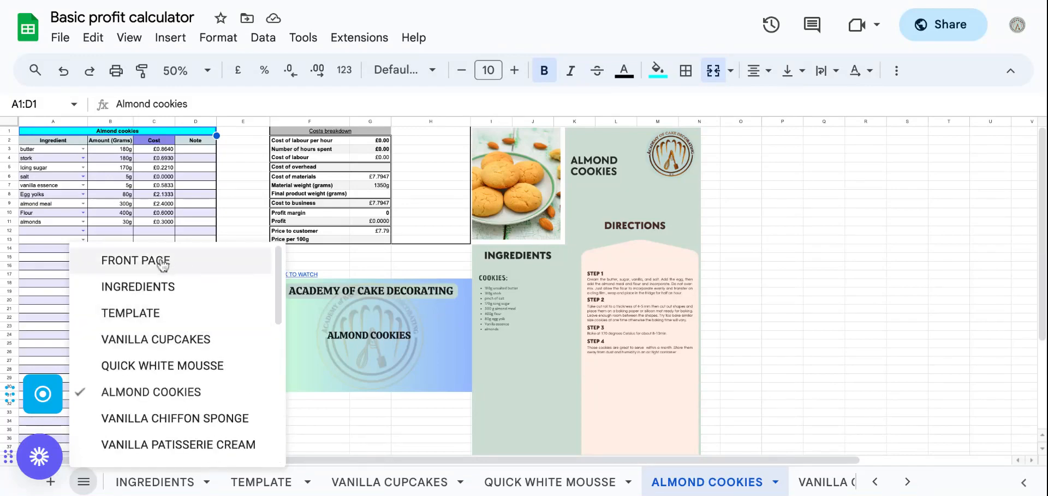
{"action": "left_click", "coordinate": [162, 263]}
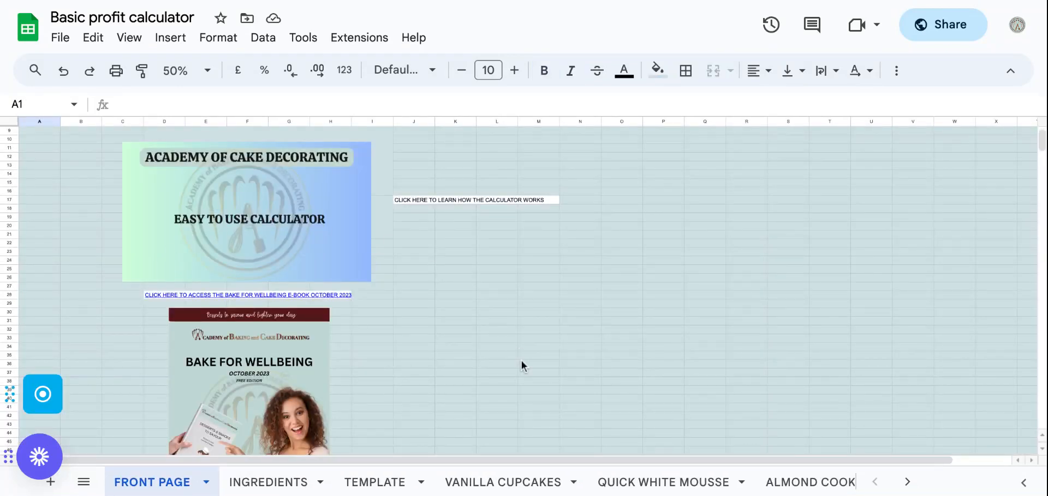
{"action": "scroll", "coordinate": [521, 361], "scroll_direction": "down", "scroll_amount": 1}
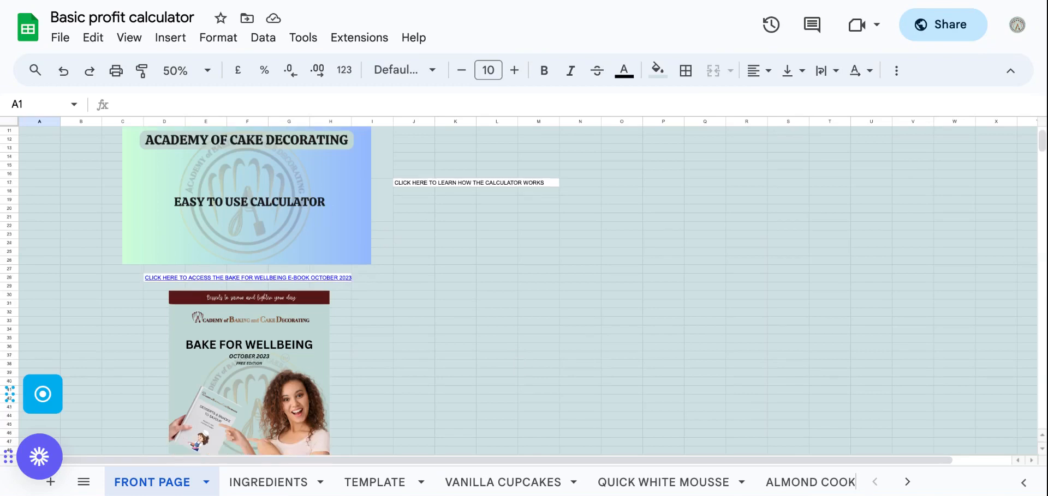